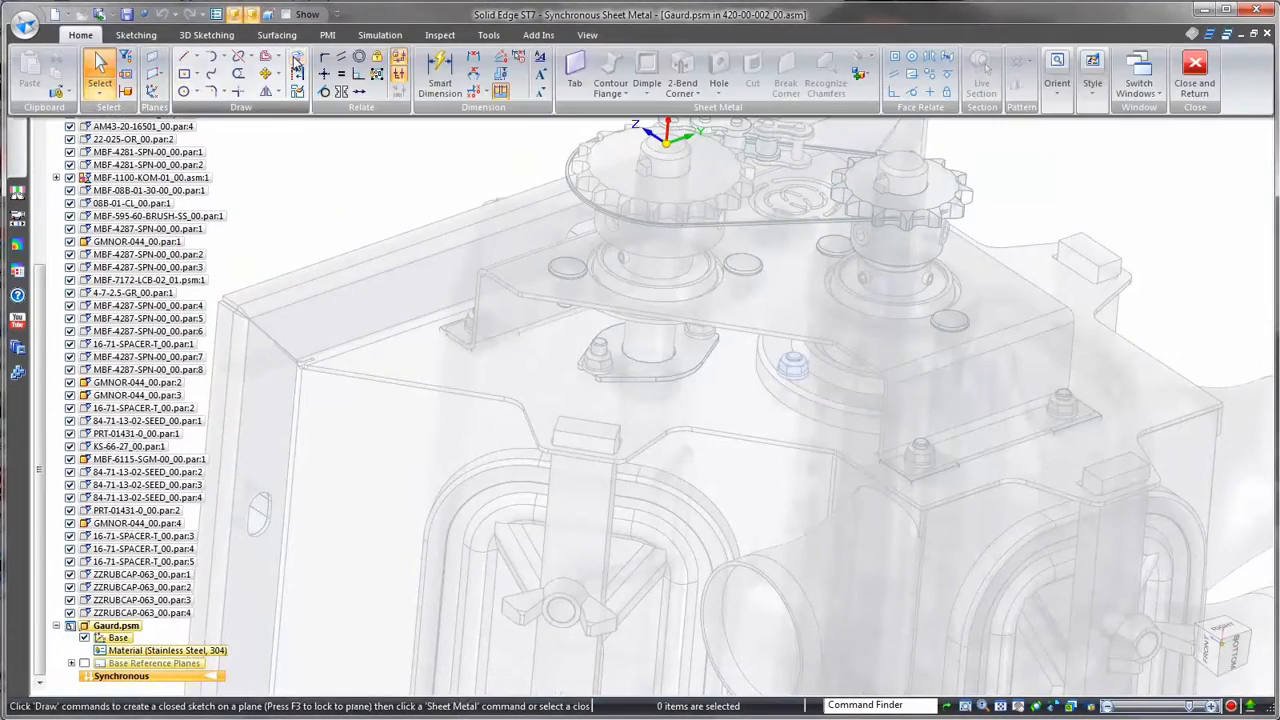
Project the surrounding bracket and housing edges onto the locked plane at the sprocket shaft and close them into one outline.
click(297, 60)
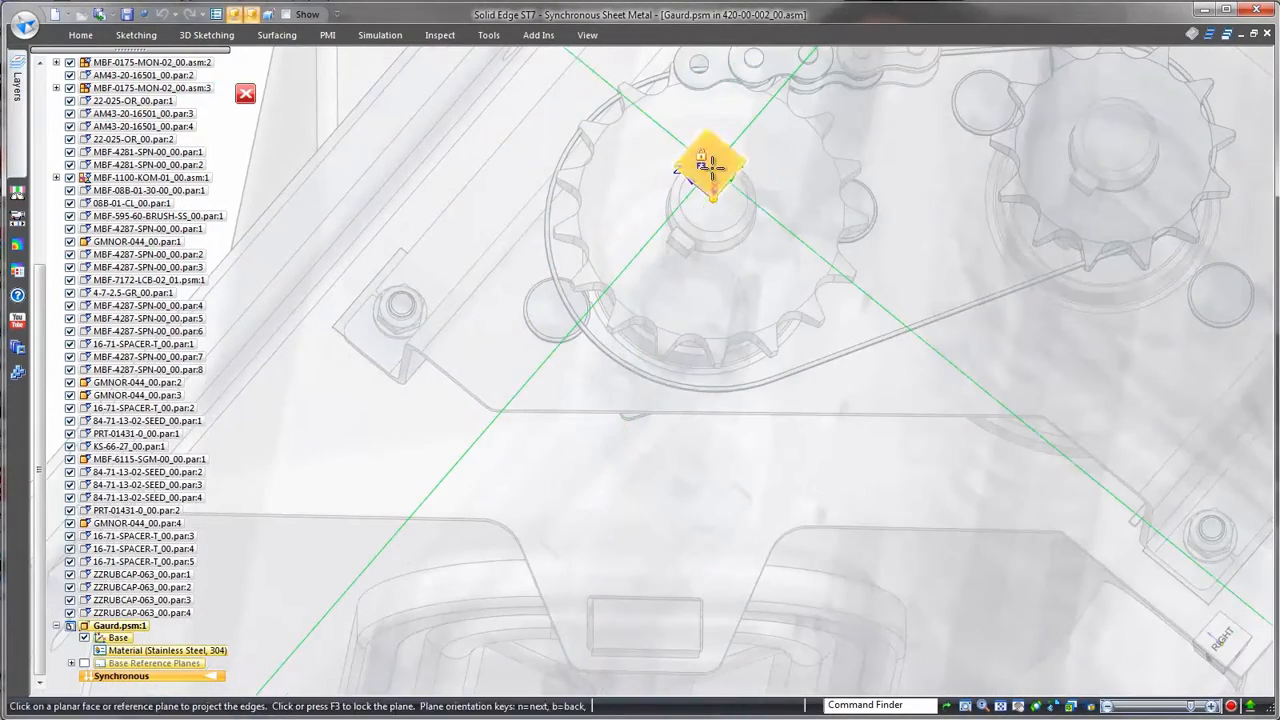
click(712, 168)
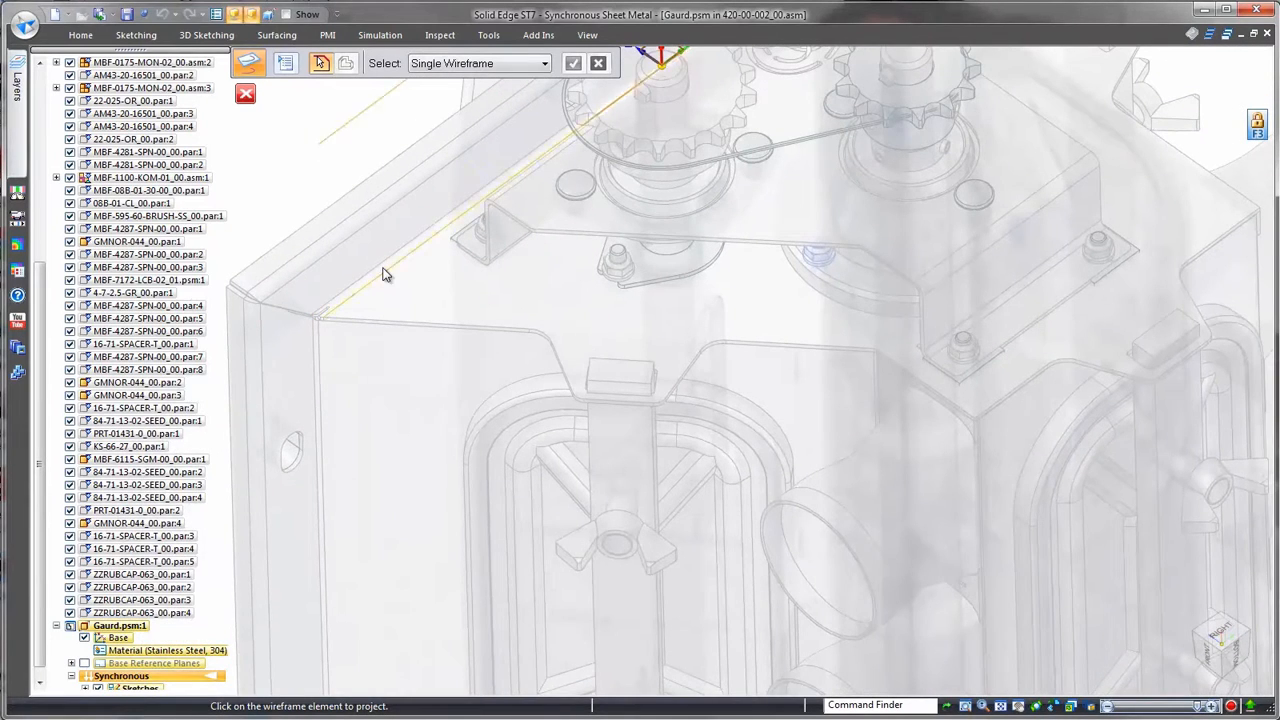
click(785, 345)
click(893, 369)
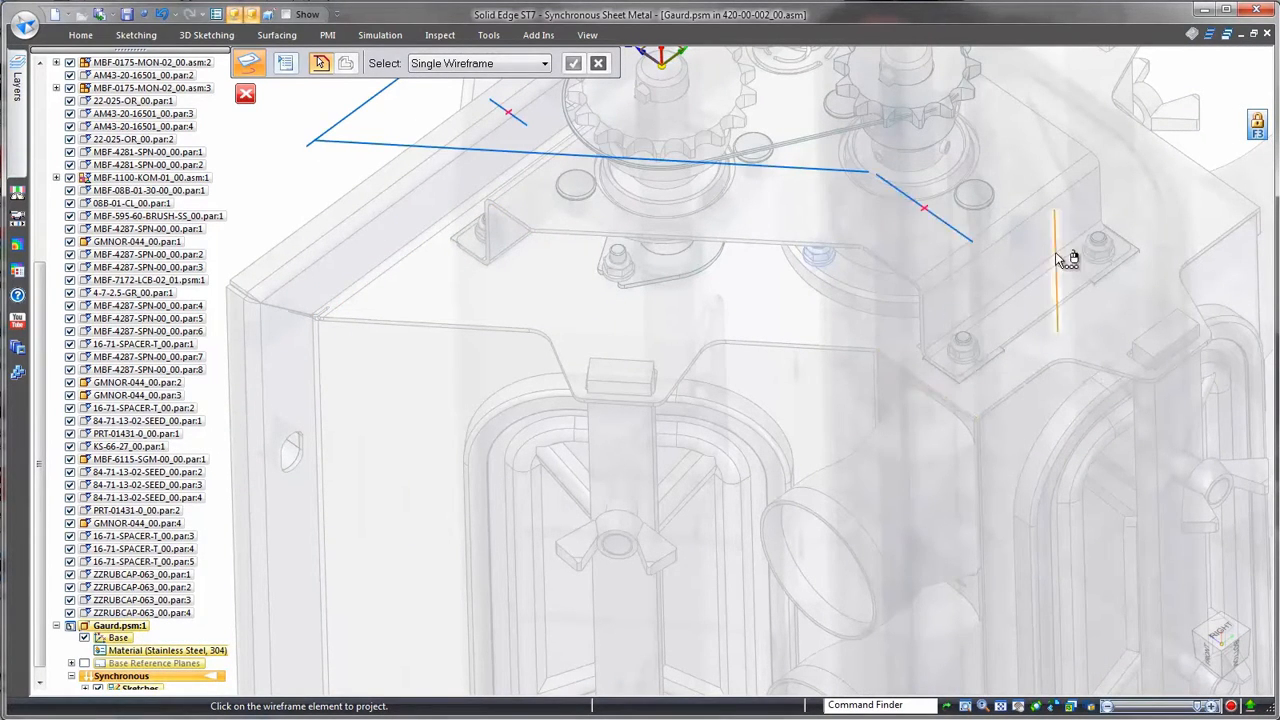
click(1048, 258)
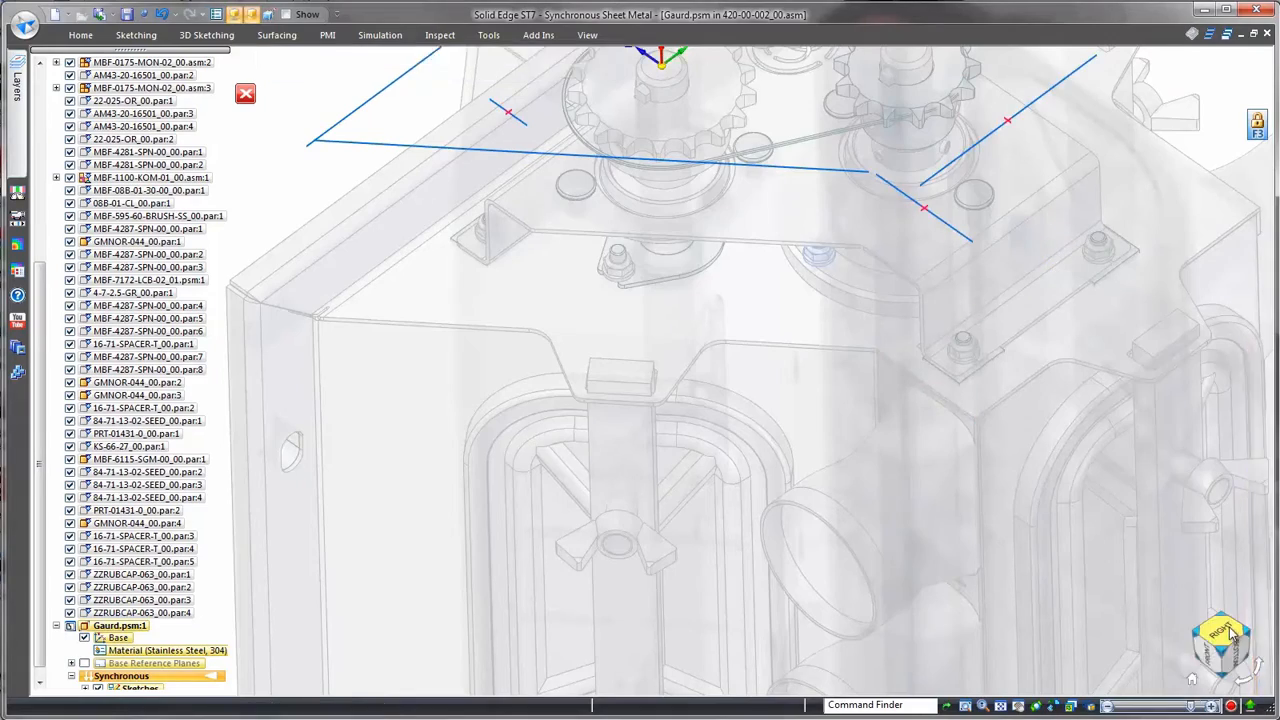
click(1225, 635)
right_click(366, 208)
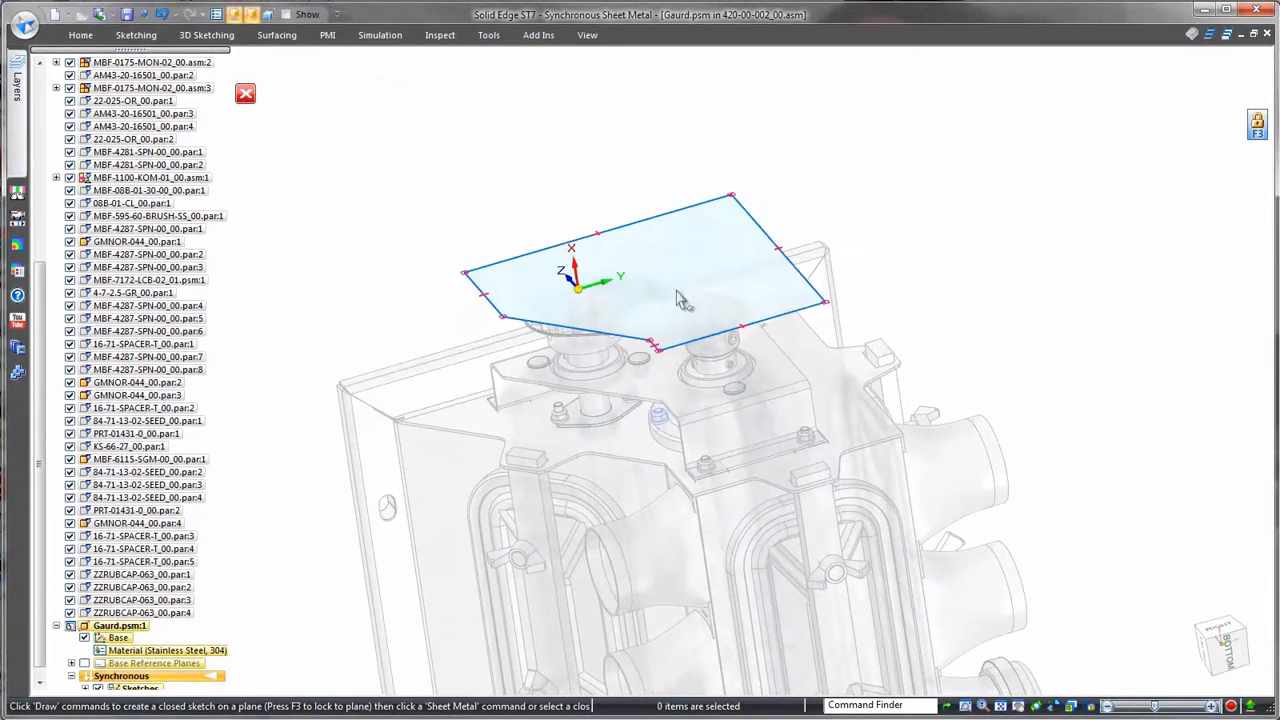
Create the guard's top plate as a 3 mm thick tab from the closed sketch region.
click(679, 300)
click(673, 243)
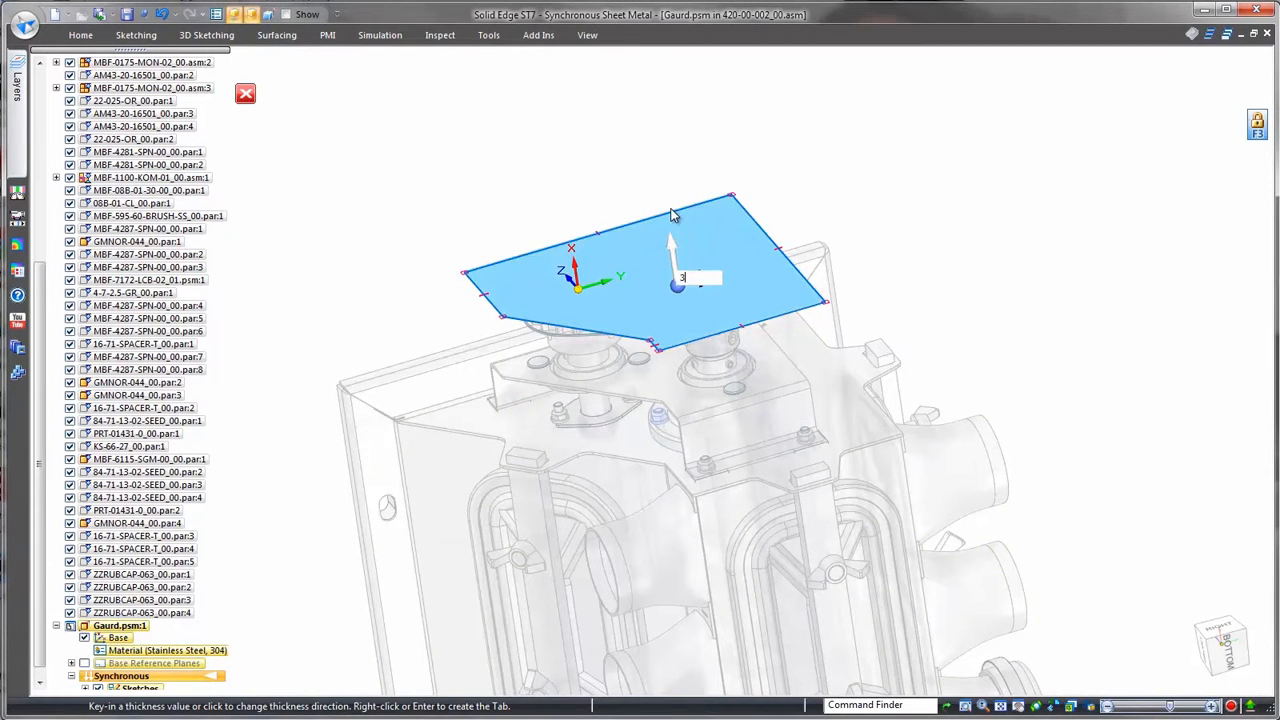
key(Return)
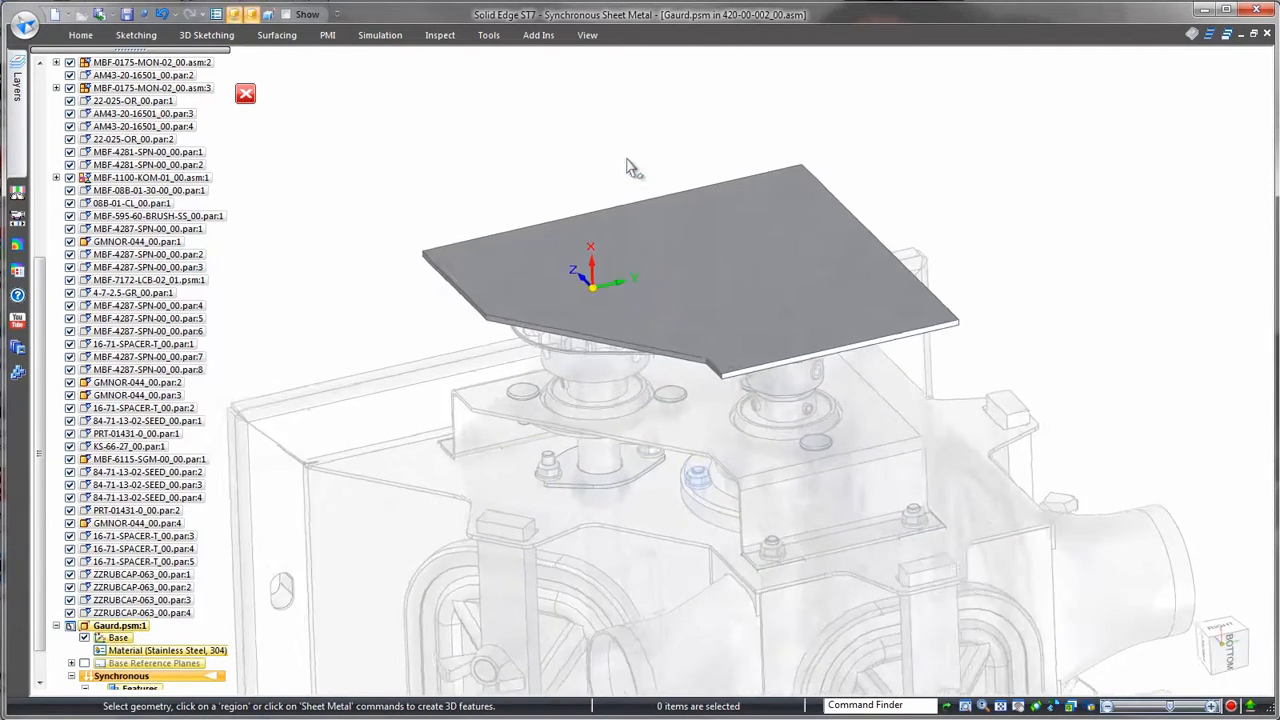
Add 90° flanges down from four edges of the top plate, changing the flange's material side option.
click(895, 407)
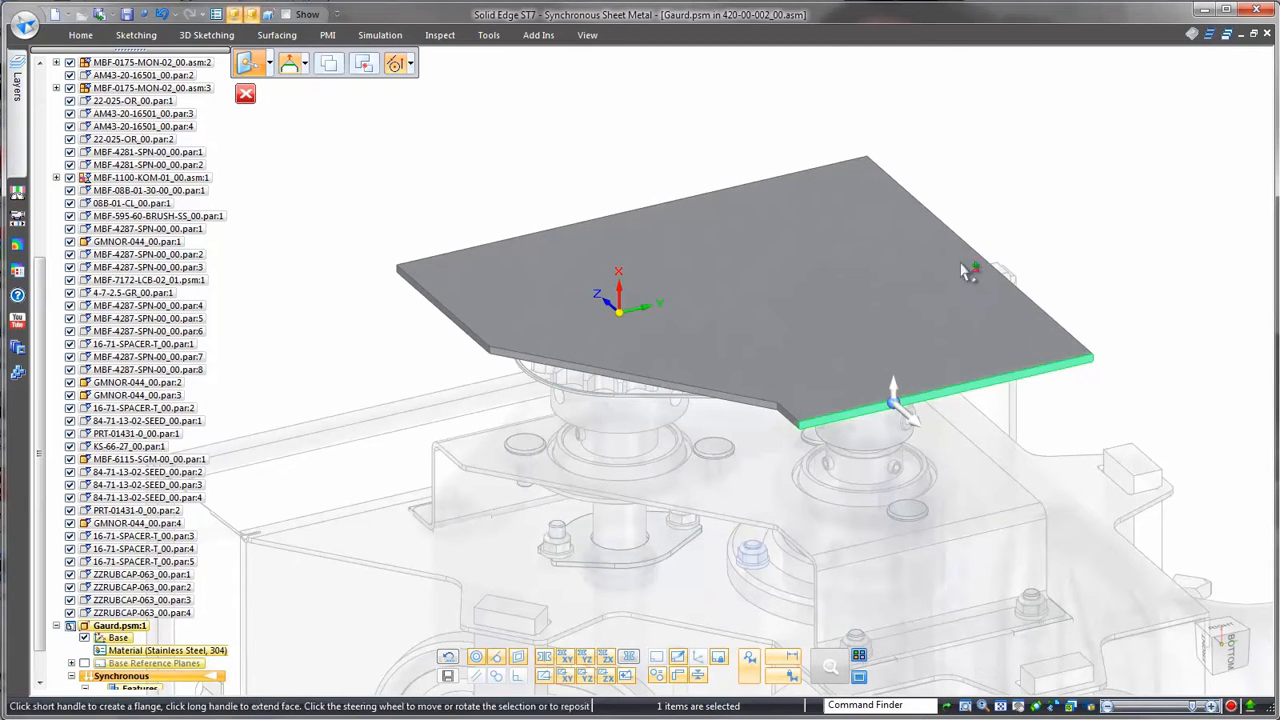
click(894, 390)
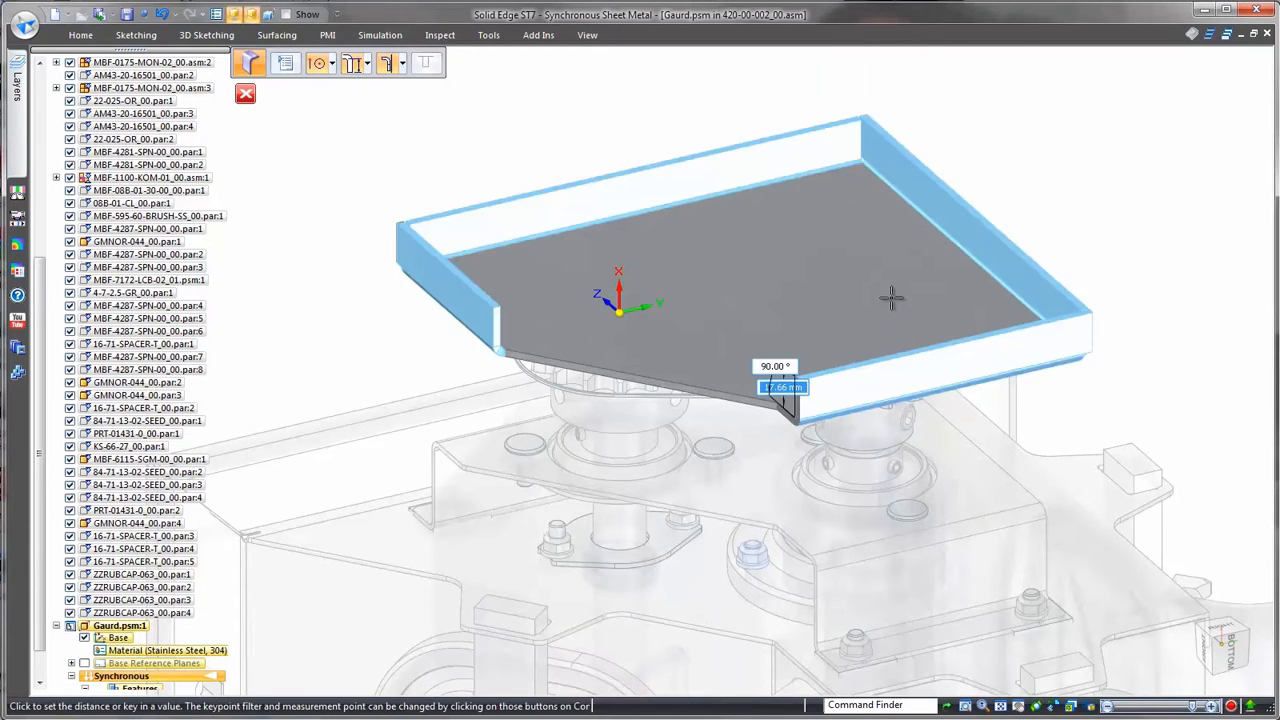
click(400, 64)
click(430, 122)
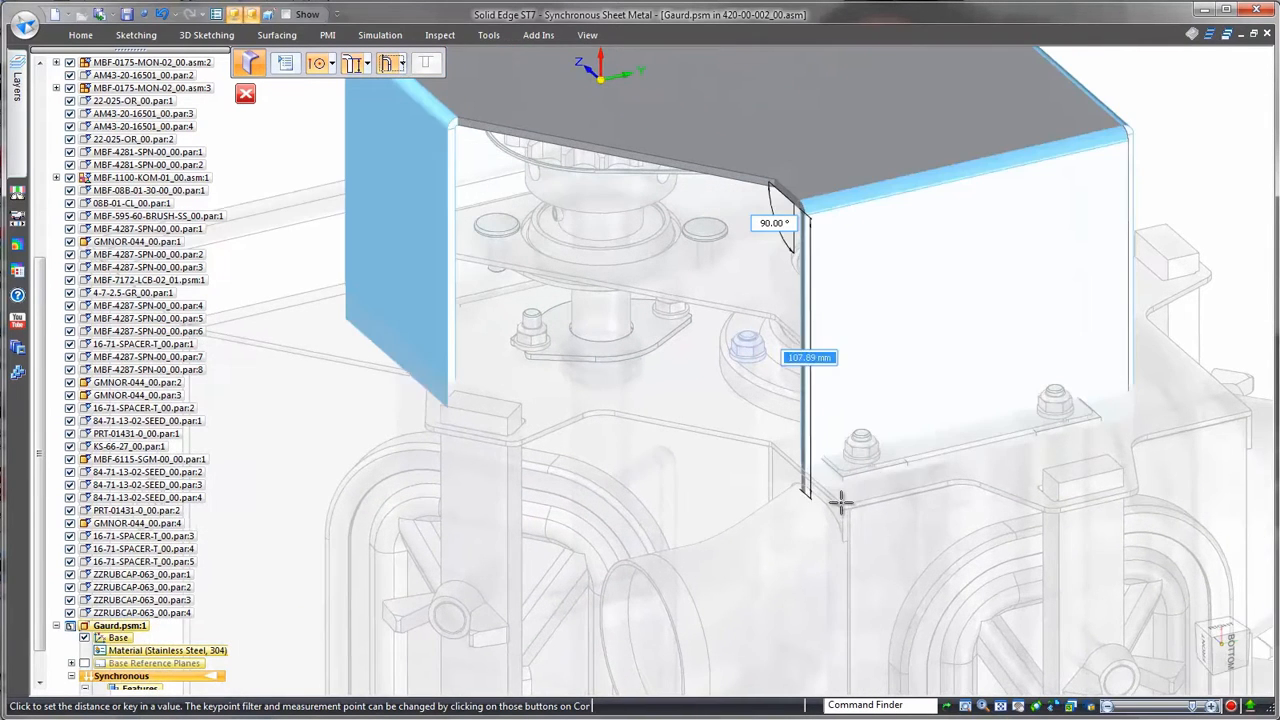
key(Escape)
Sketch a line about 59 mm long on the front flange's outer face, parallel to its lower edge.
right_drag(663, 508, 700, 508)
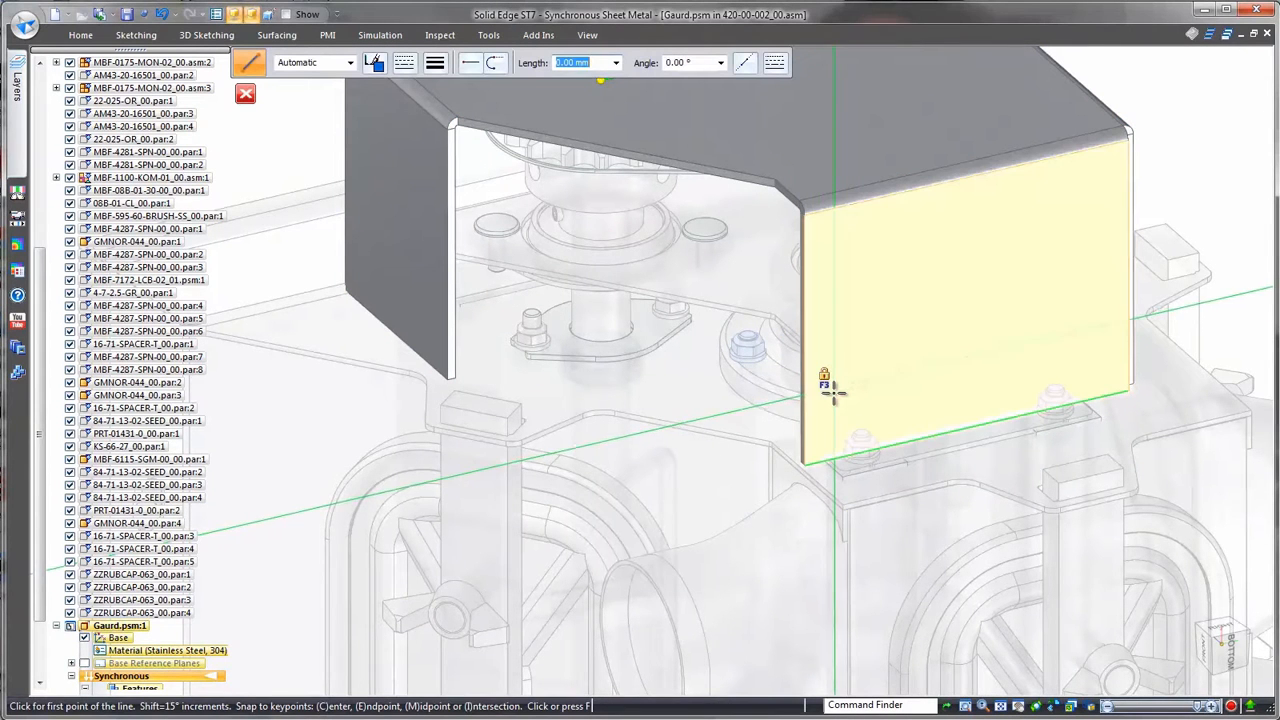
key(F3)
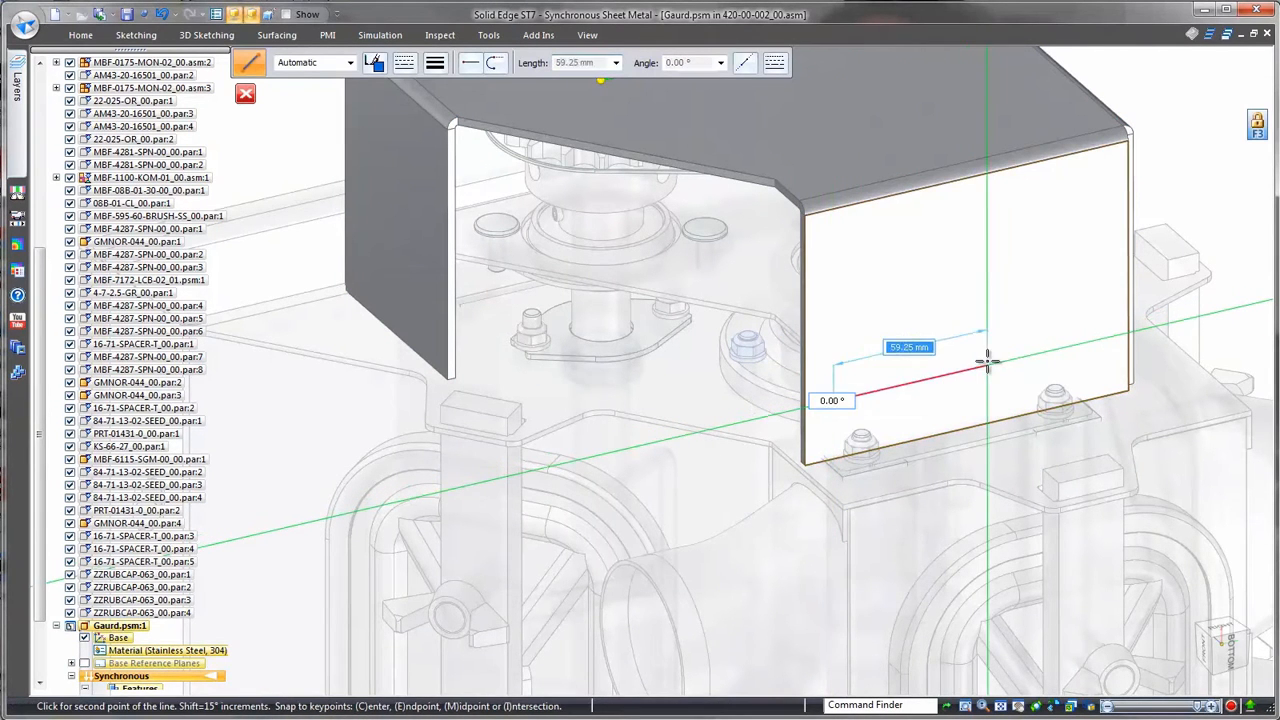
click(987, 366)
key(Escape)
Jog the lower part of the front flange outward along the sketched line.
click(88, 38)
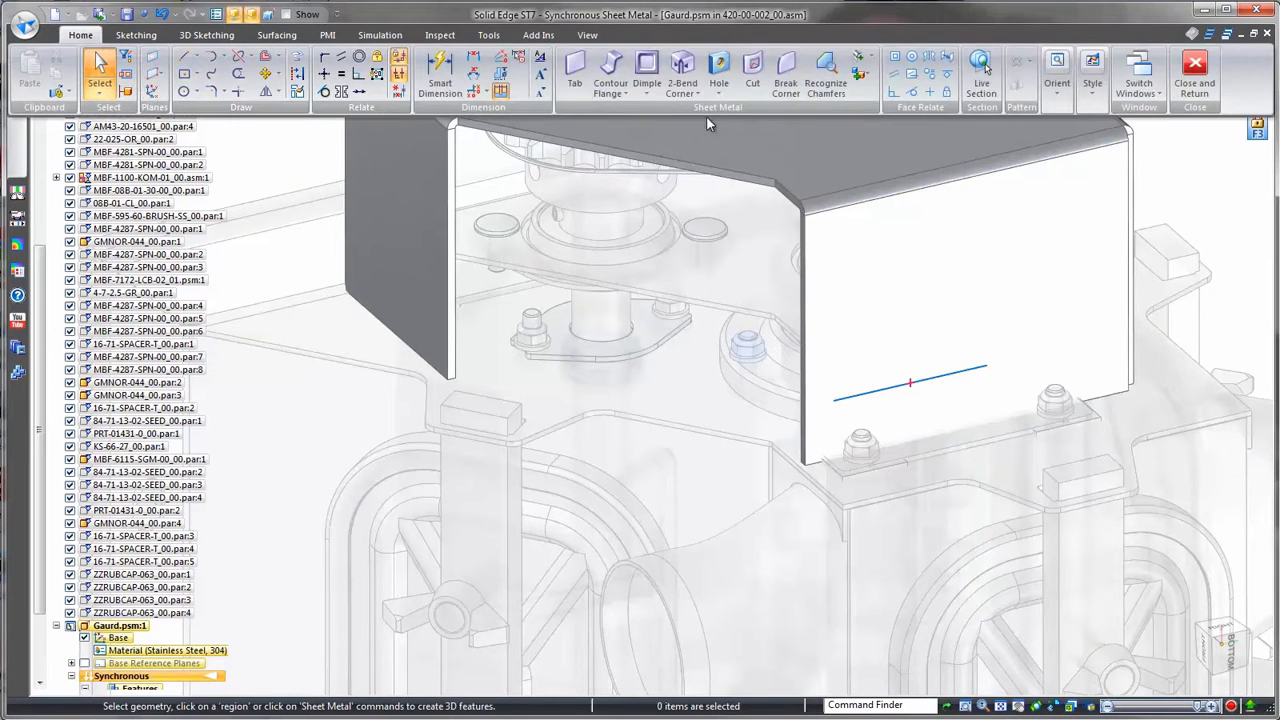
click(866, 70)
click(887, 380)
click(905, 415)
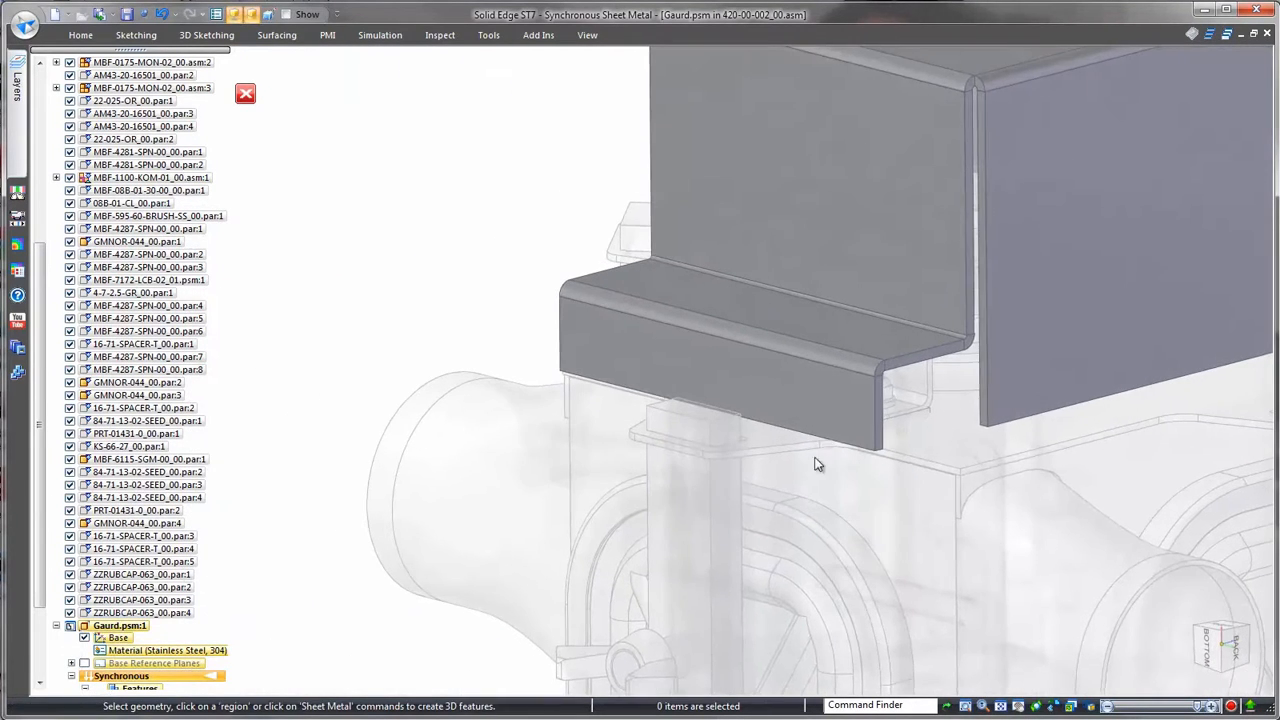
Add a partial-width 90° flange to the lower edge of the jogged front flange.
click(829, 438)
click(800, 456)
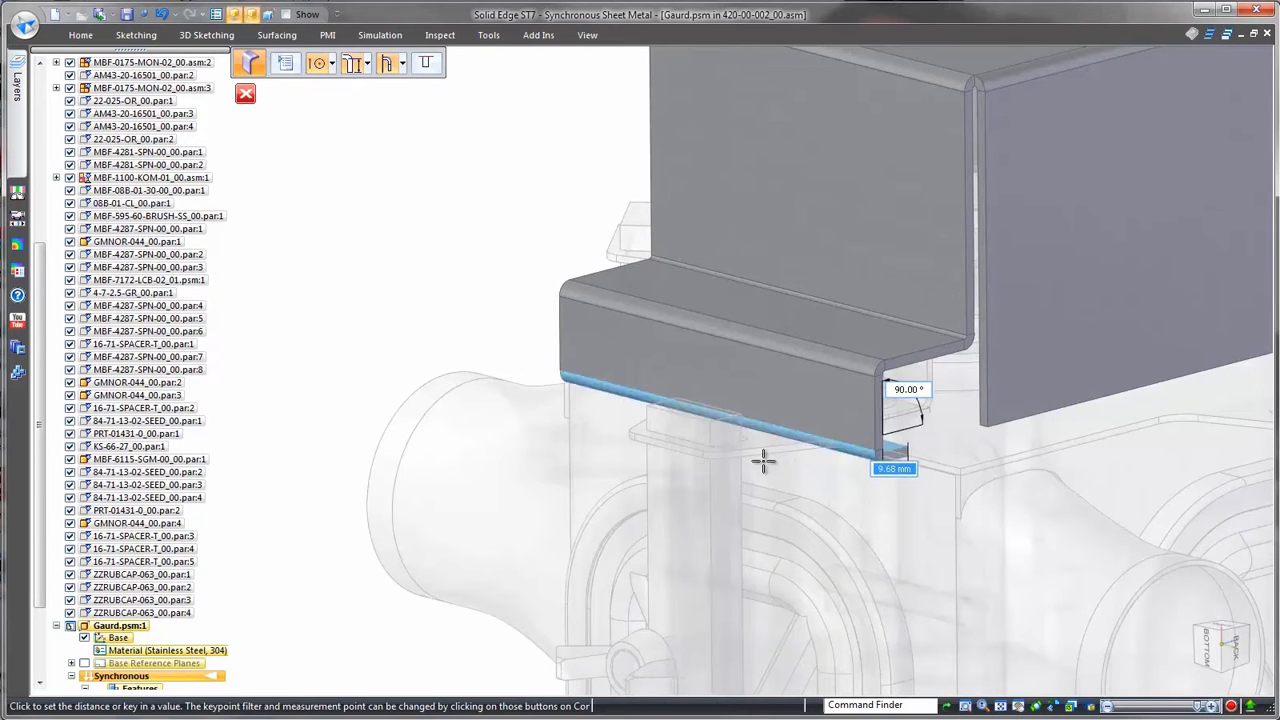
click(434, 85)
click(425, 63)
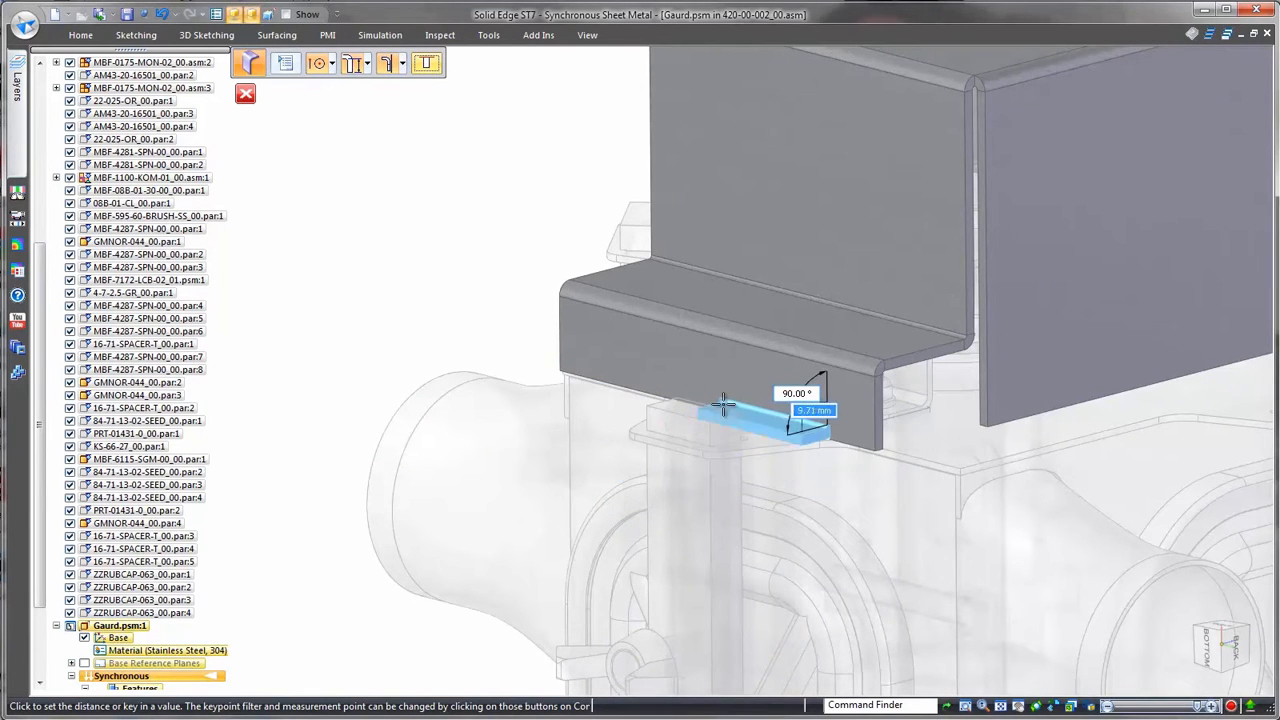
click(739, 412)
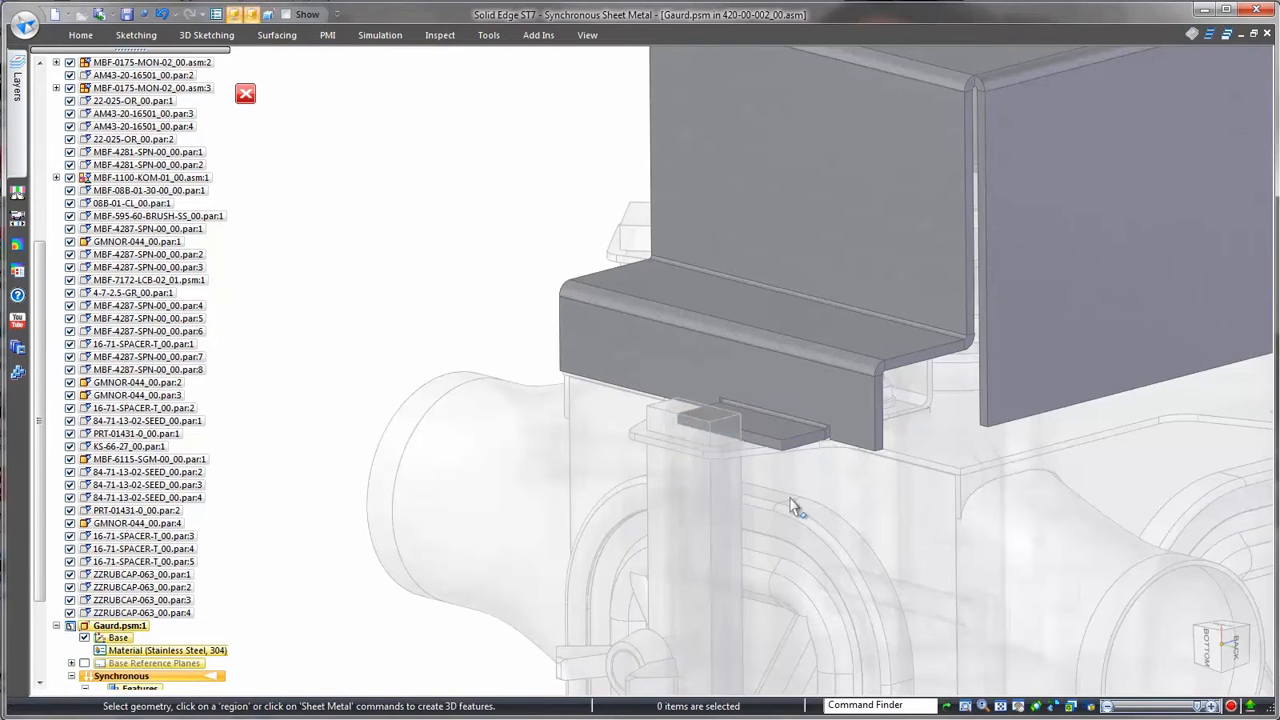
Align the end faces of the partial flange with the angled faces of the housing part beneath it.
click(806, 440)
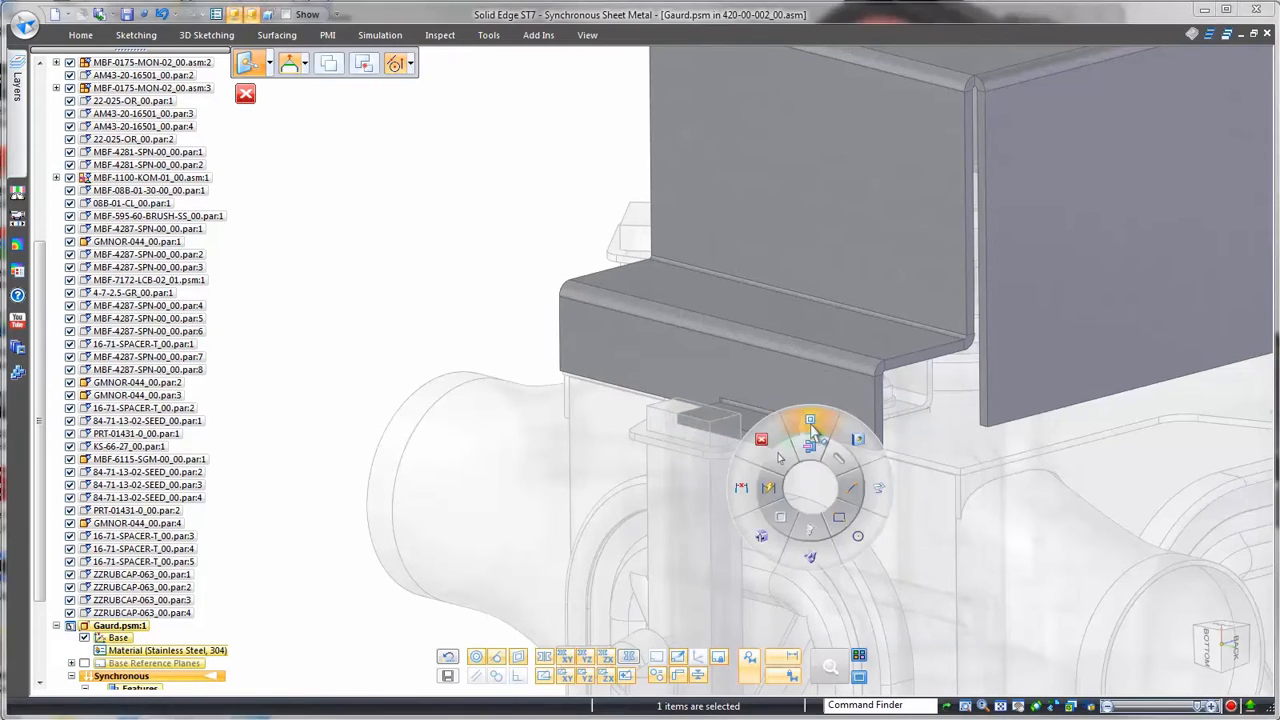
click(759, 453)
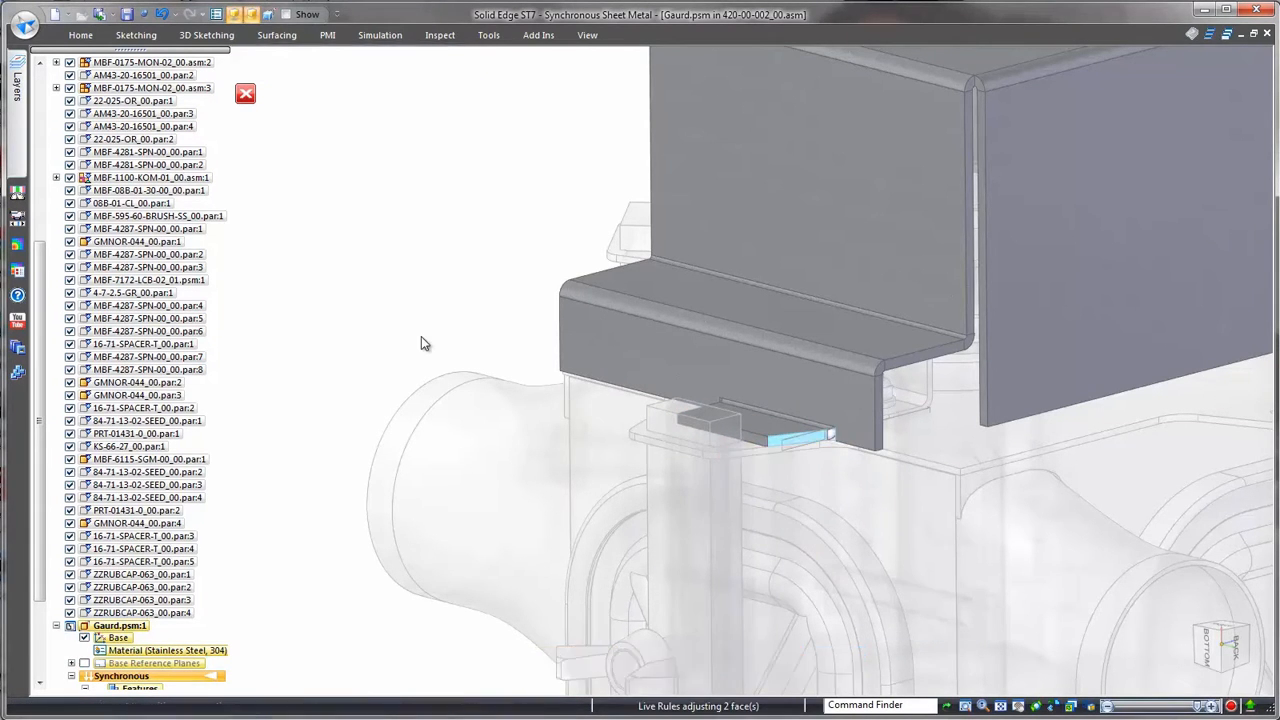
right_click(421, 336)
middle_drag(519, 359, 707, 390)
click(910, 368)
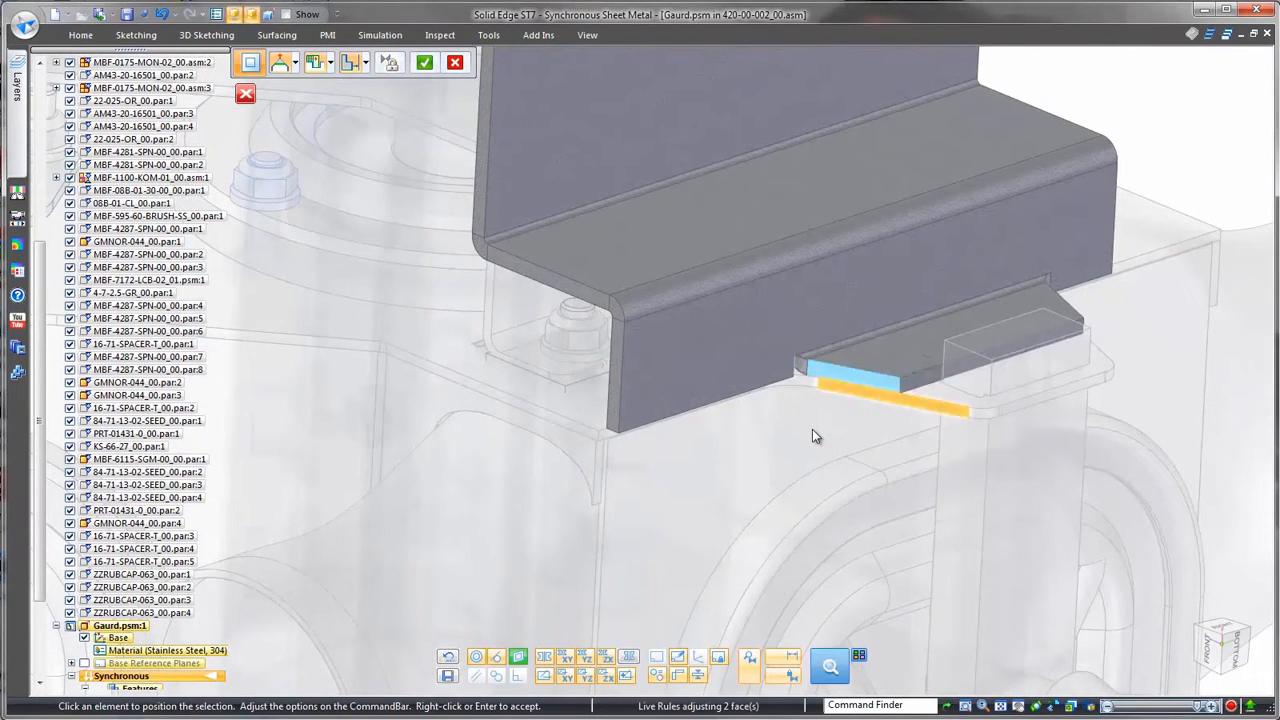
click(496, 505)
right_click(495, 498)
Add a flange at 160° from the vertical edge of the end wall, toward the guard's open side.
middle_drag(497, 500, 631, 351)
click(630, 352)
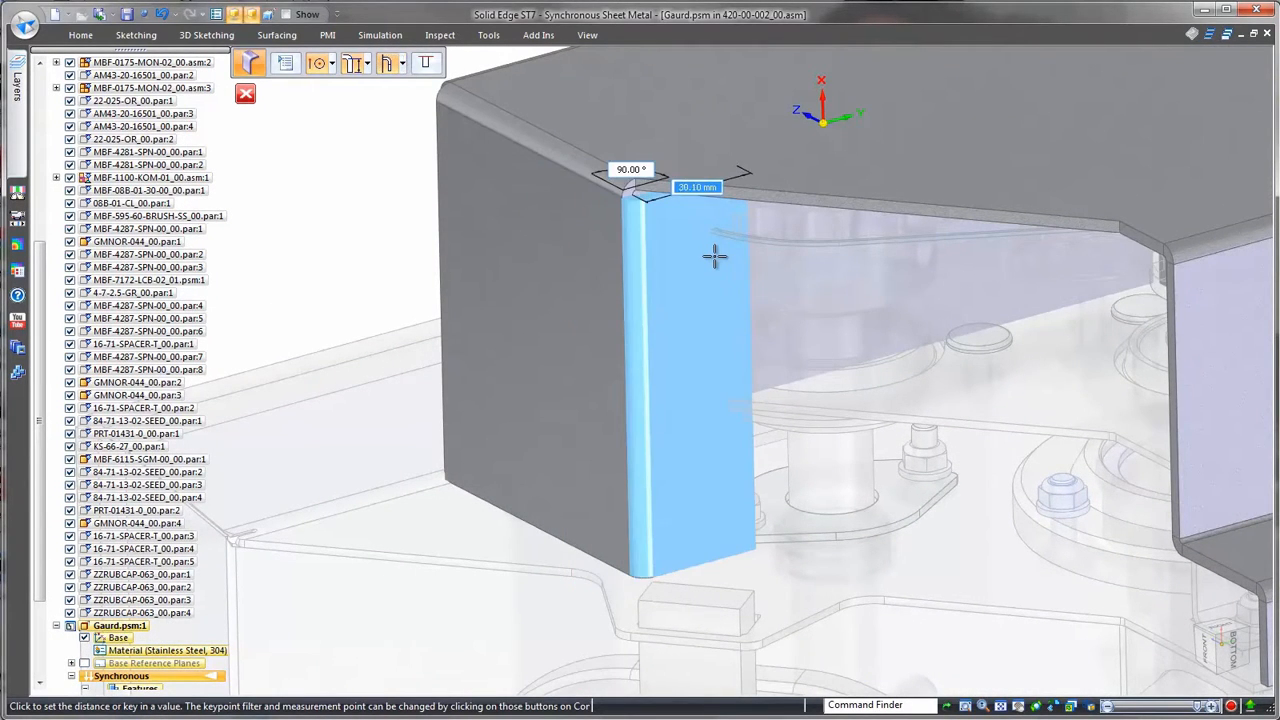
key(Tab)
click(919, 323)
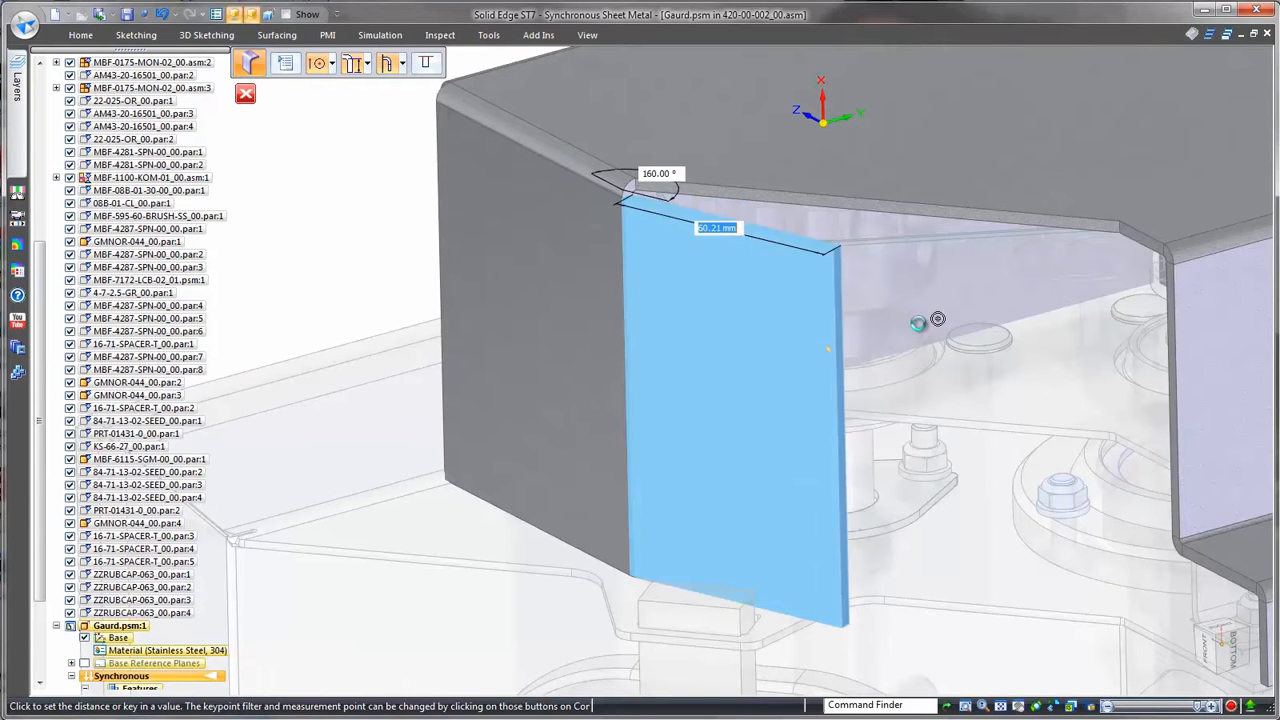
right_click(790, 236)
Align the new flange's face with the slanted edge of the top plate.
click(610, 368)
right_drag(381, 411, 312, 415)
click(932, 217)
right_click(932, 218)
key(Escape)
Extend the free vertical end of the new flange to the corner where the top plate's slanted edge ends.
middle_drag(862, 293, 847, 285)
click(847, 293)
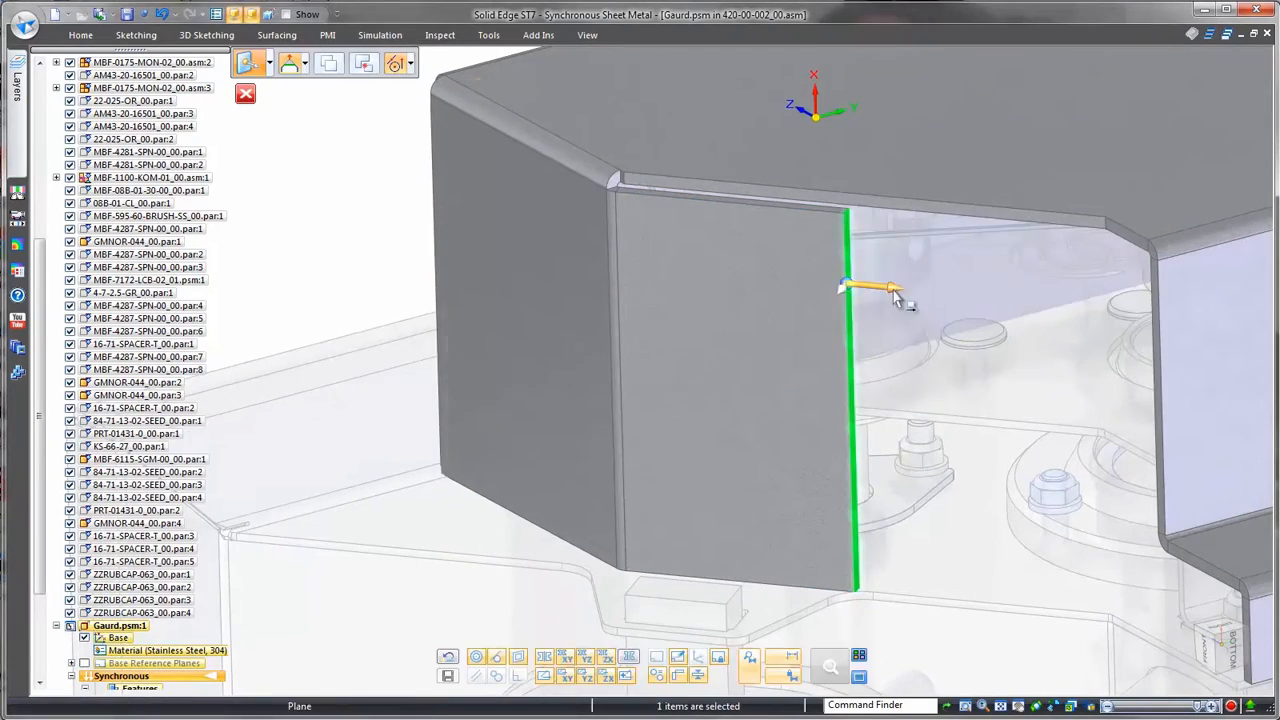
click(858, 287)
click(1108, 225)
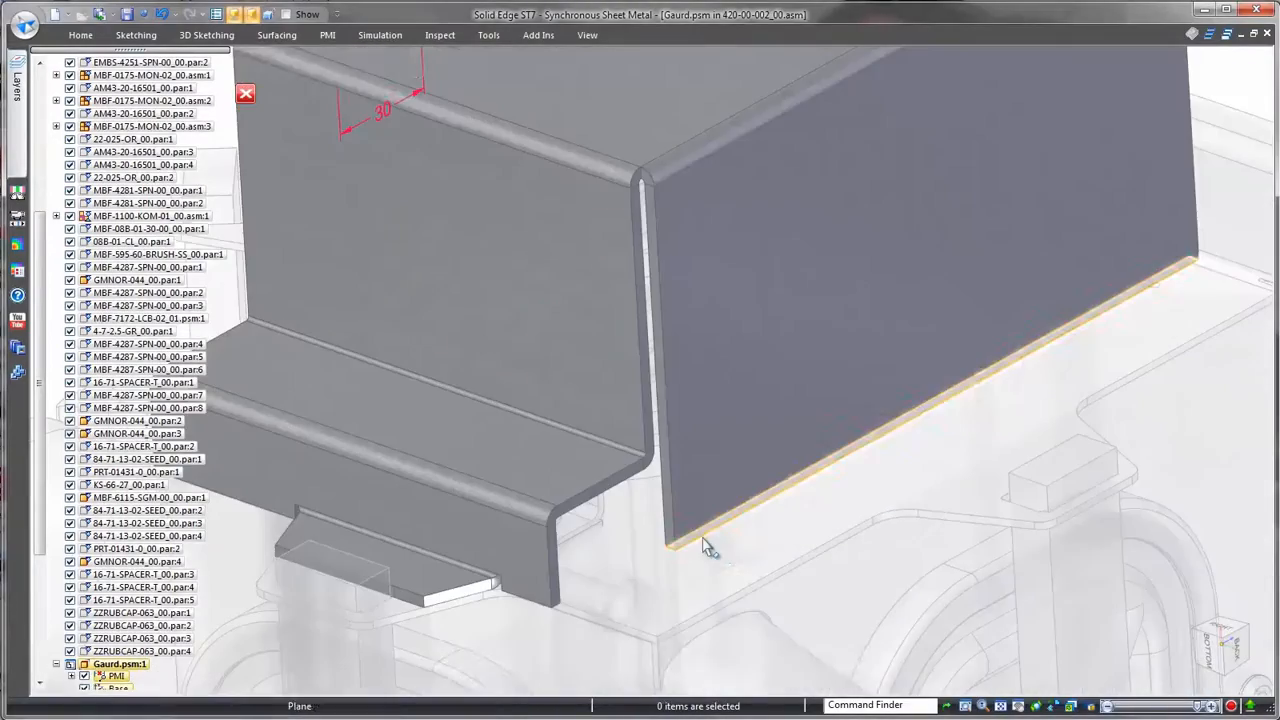
Add an outward 90° flange along the bottom edge of the opposite side wall.
click(706, 540)
click(716, 543)
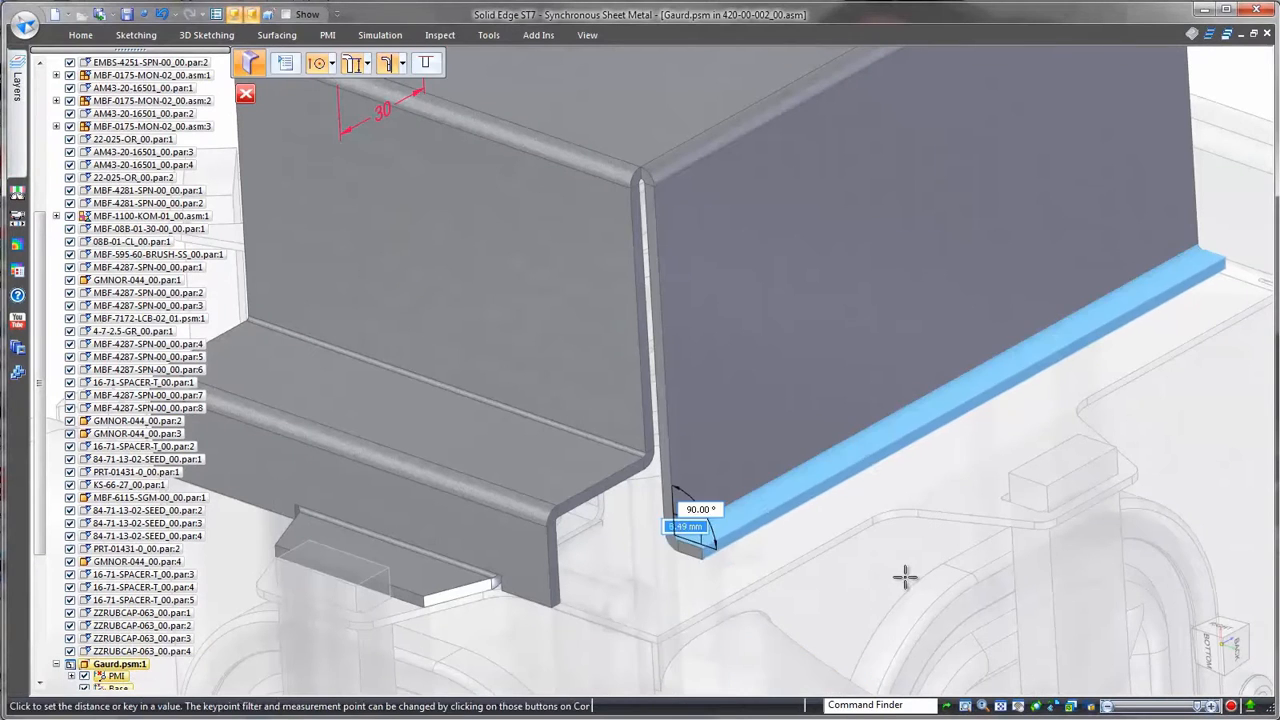
click(905, 578)
Dimension the width of the side wall's bottom lip and set it to 15 mm.
right_drag(840, 597, 803, 602)
click(803, 602)
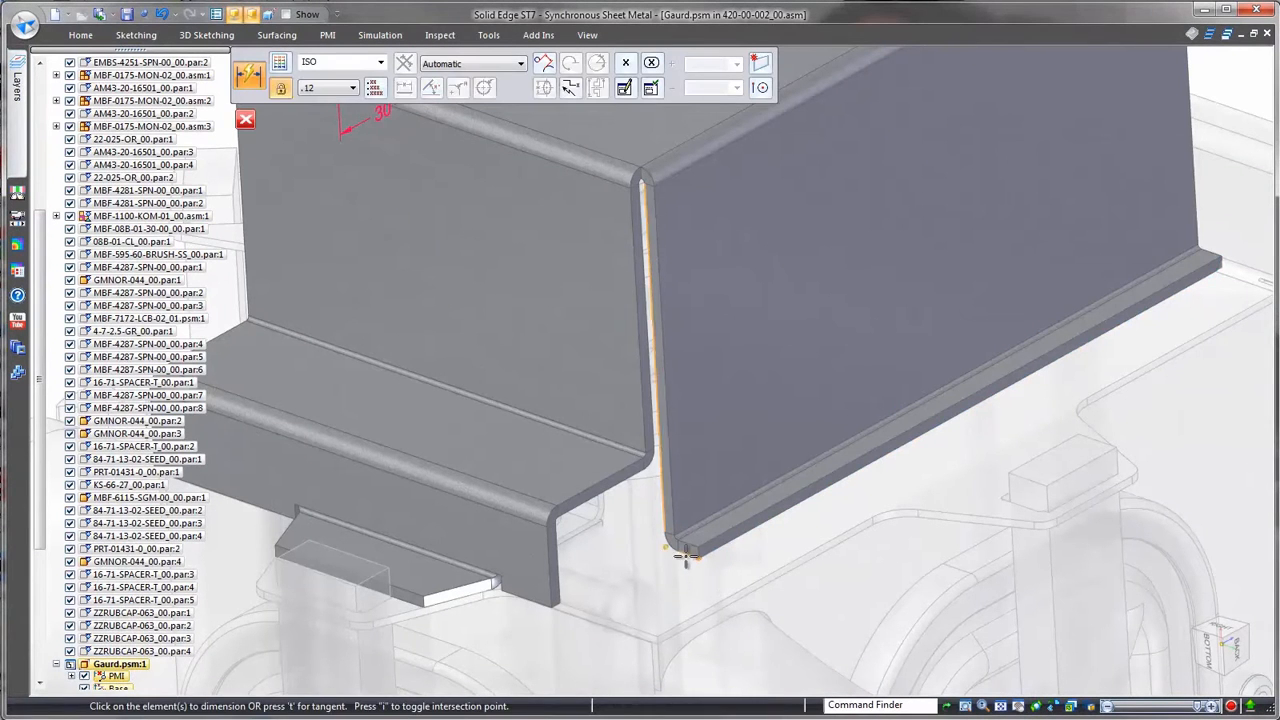
click(679, 577)
click(720, 625)
key(Escape)
Select the side wall and the two adjoining narrow end faces, and rotate them outward about the wall's top edge.
click(725, 445)
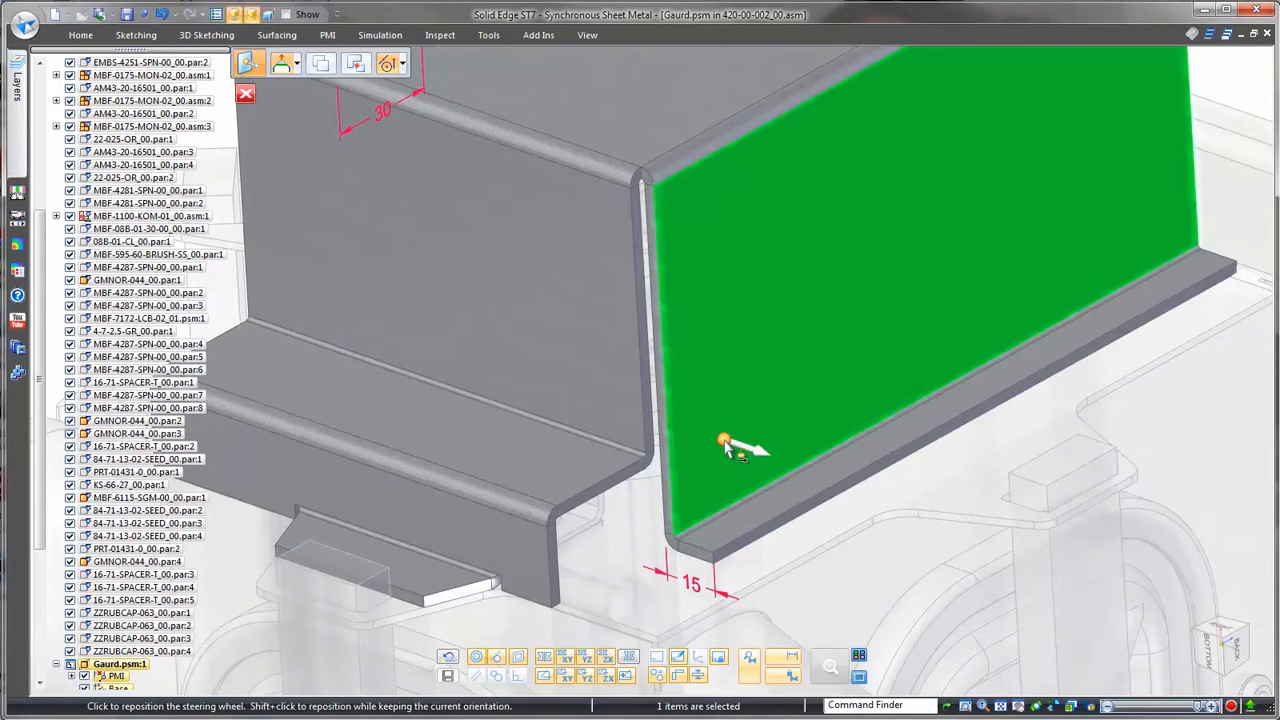
ctrl+click(655, 415)
ctrl+click(963, 276)
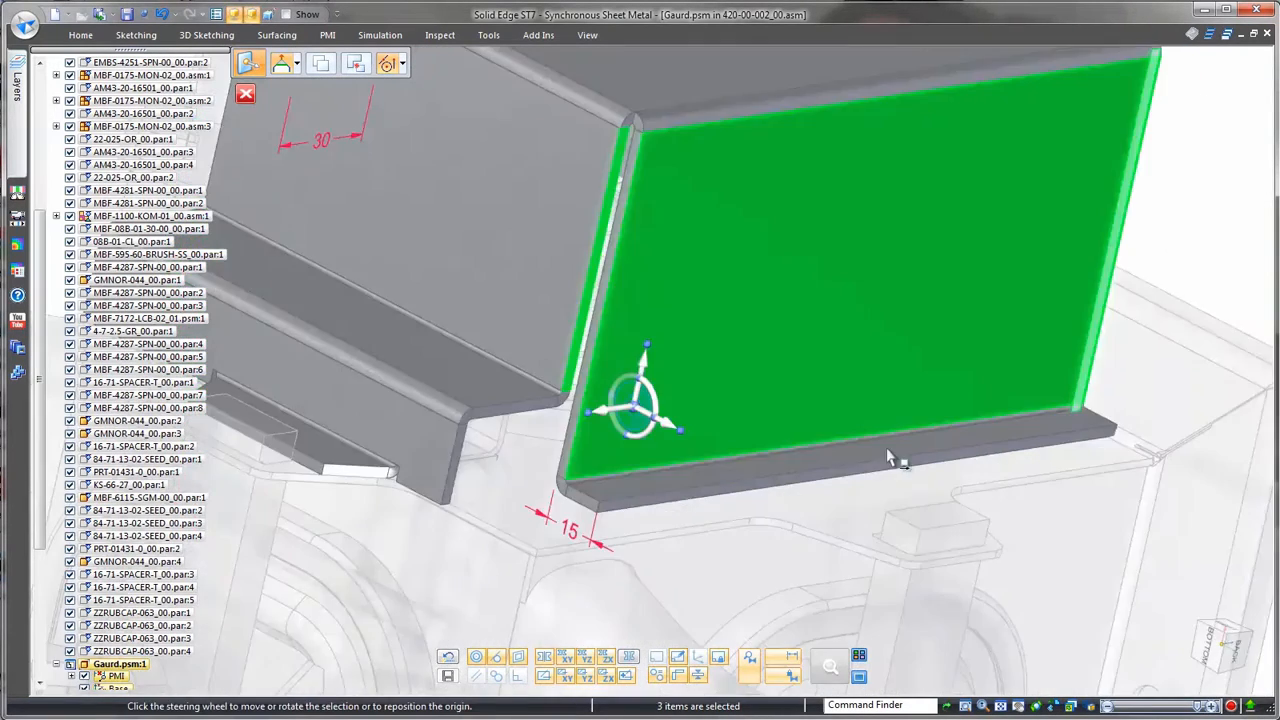
shift+middle_drag(842, 492, 774, 576)
click(829, 513)
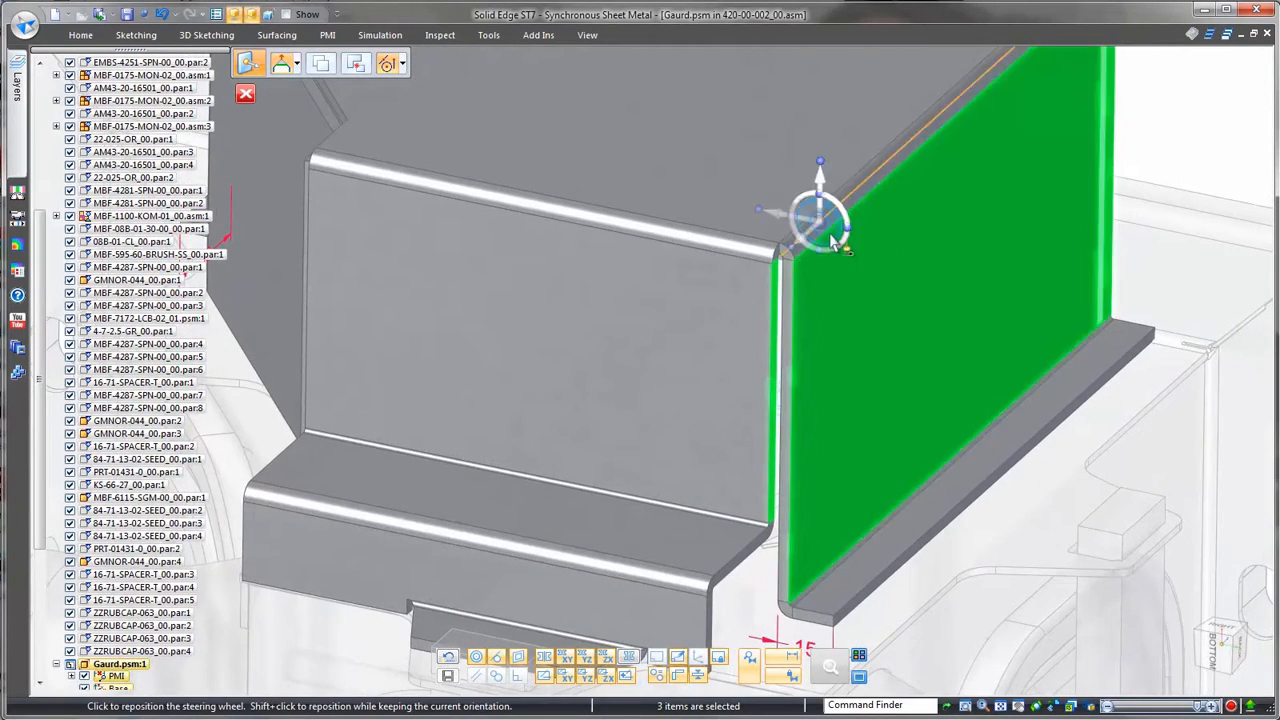
click(817, 218)
middle_drag(817, 218, 886, 200)
click(862, 163)
click(884, 196)
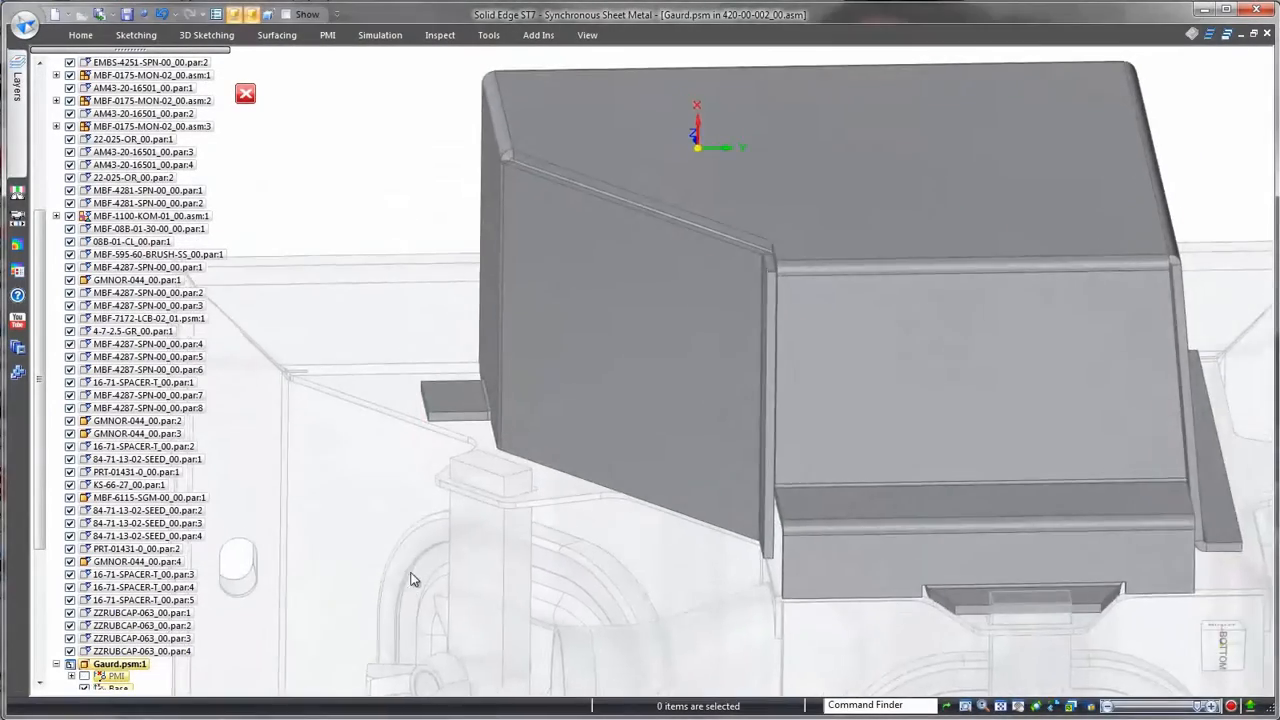
Draw a line on the guard's top face between the two sprocket shaft centres, showing the model as wireframe to locate them.
scroll(357, 248, up, 3)
right_click(357, 249)
click(393, 249)
key(F3)
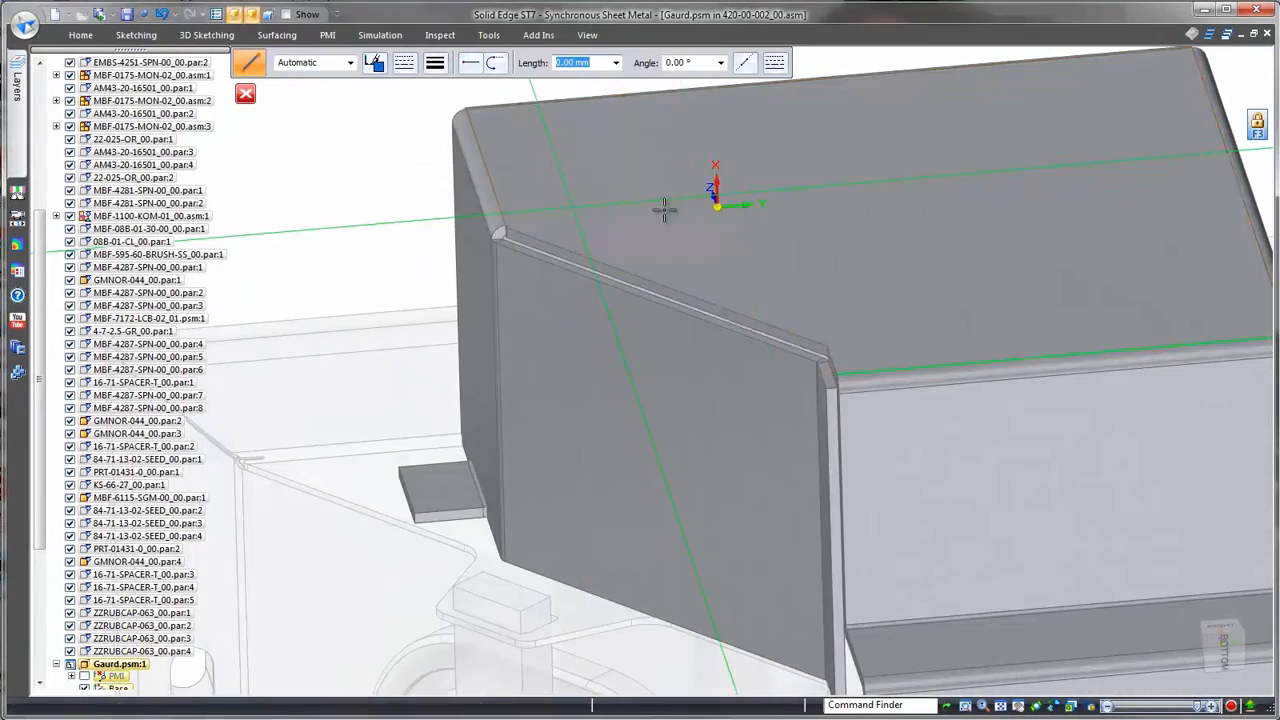
click(714, 198)
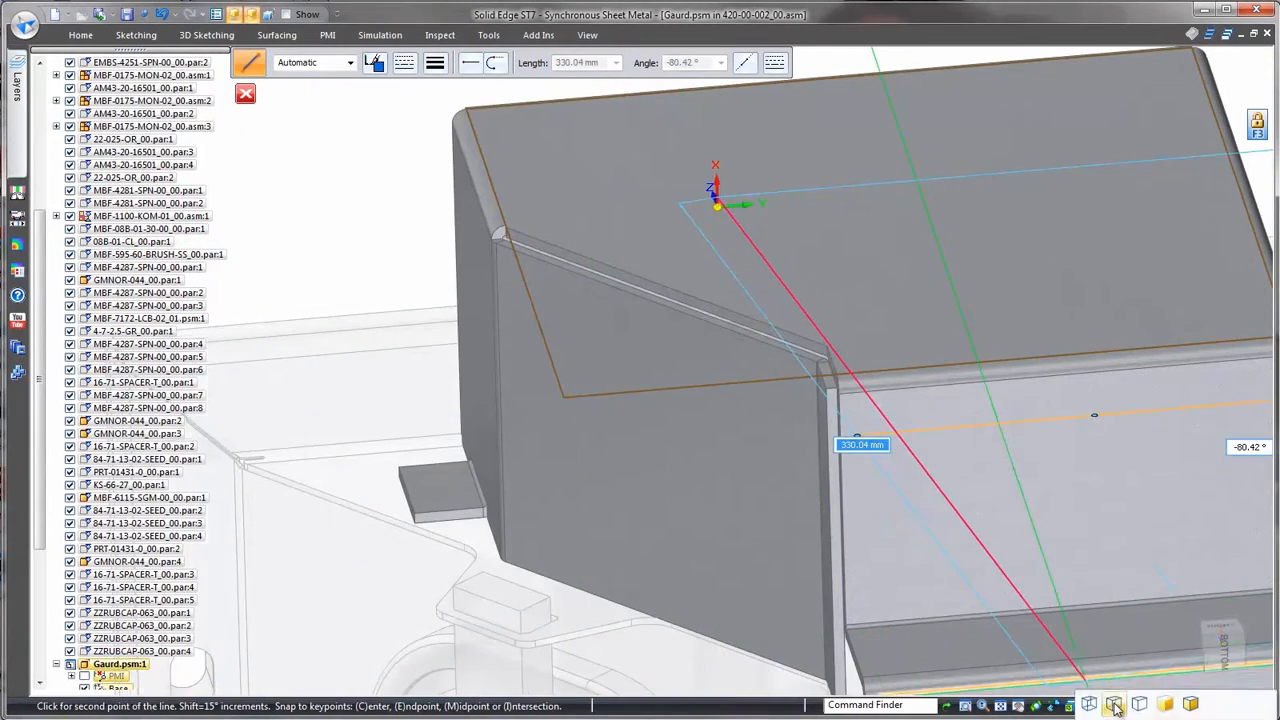
scroll(877, 145, up, 5)
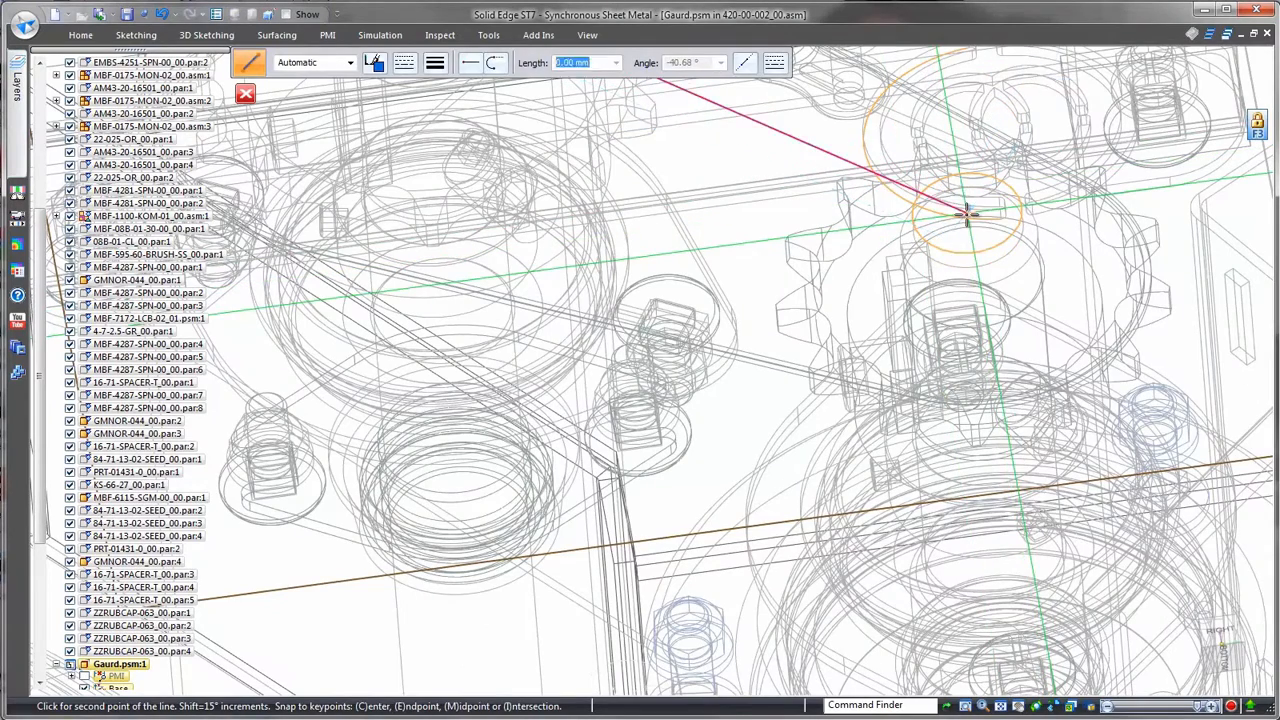
click(964, 210)
key(Escape)
click(1090, 706)
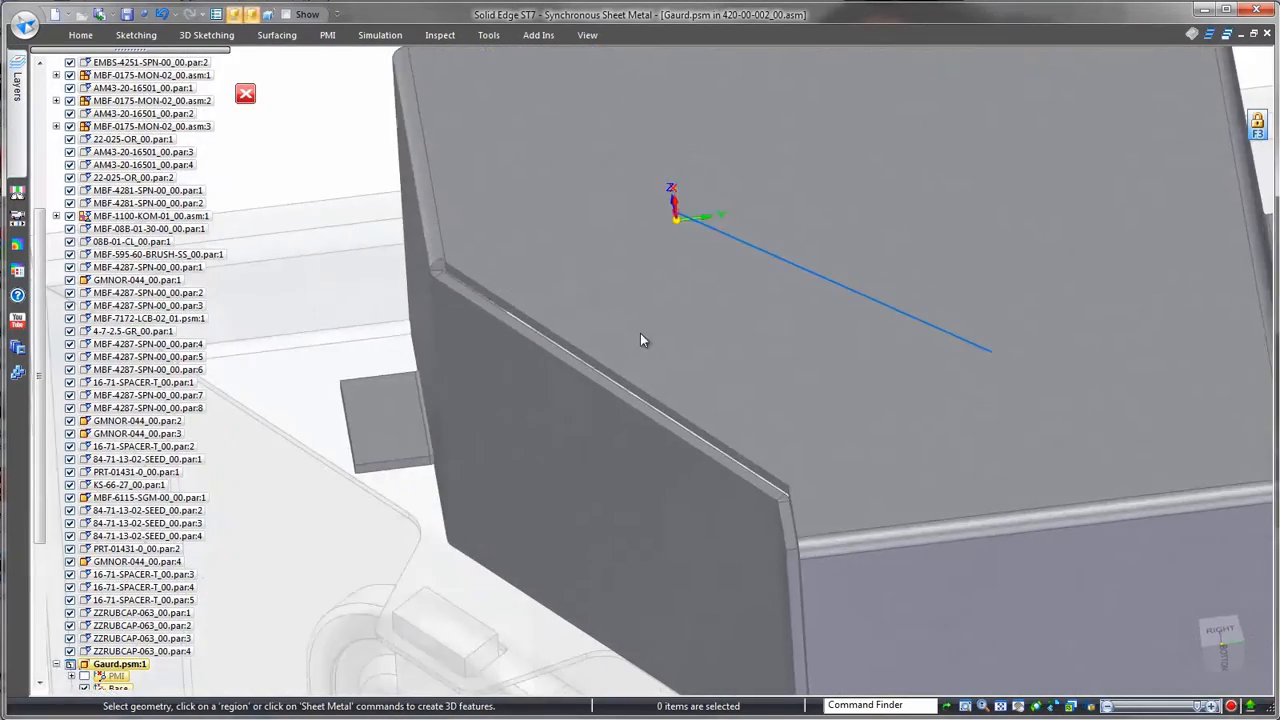
Offset the line symmetrically into a 40 mm wide slot profile with 8 mm radius and offset-arc caps, and form a dimple from it.
click(281, 58)
click(288, 97)
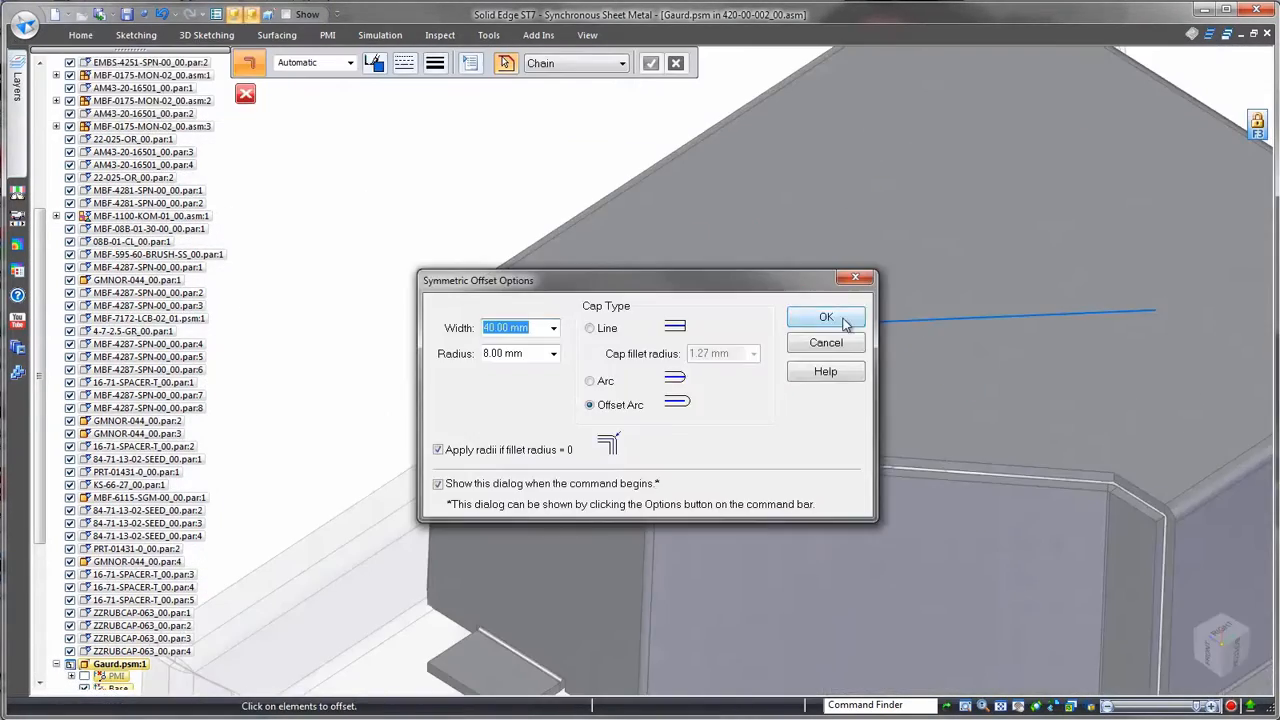
click(849, 318)
key(Escape)
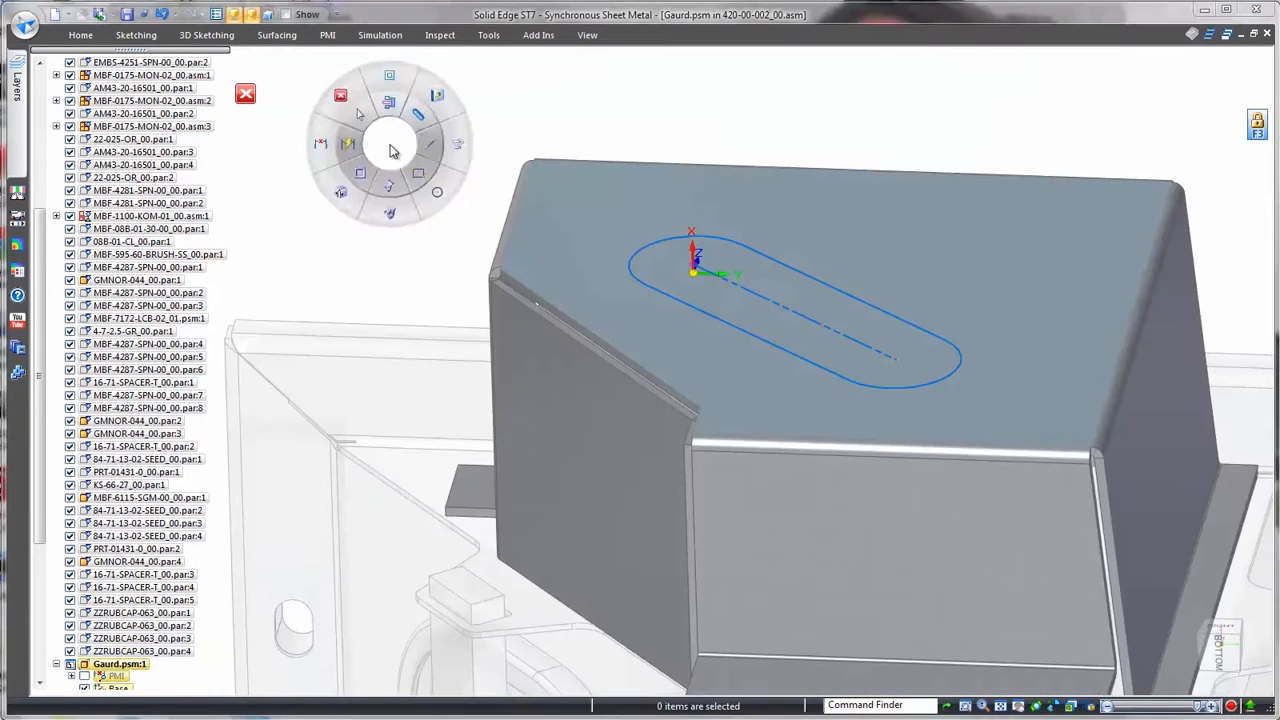
click(372, 82)
click(670, 270)
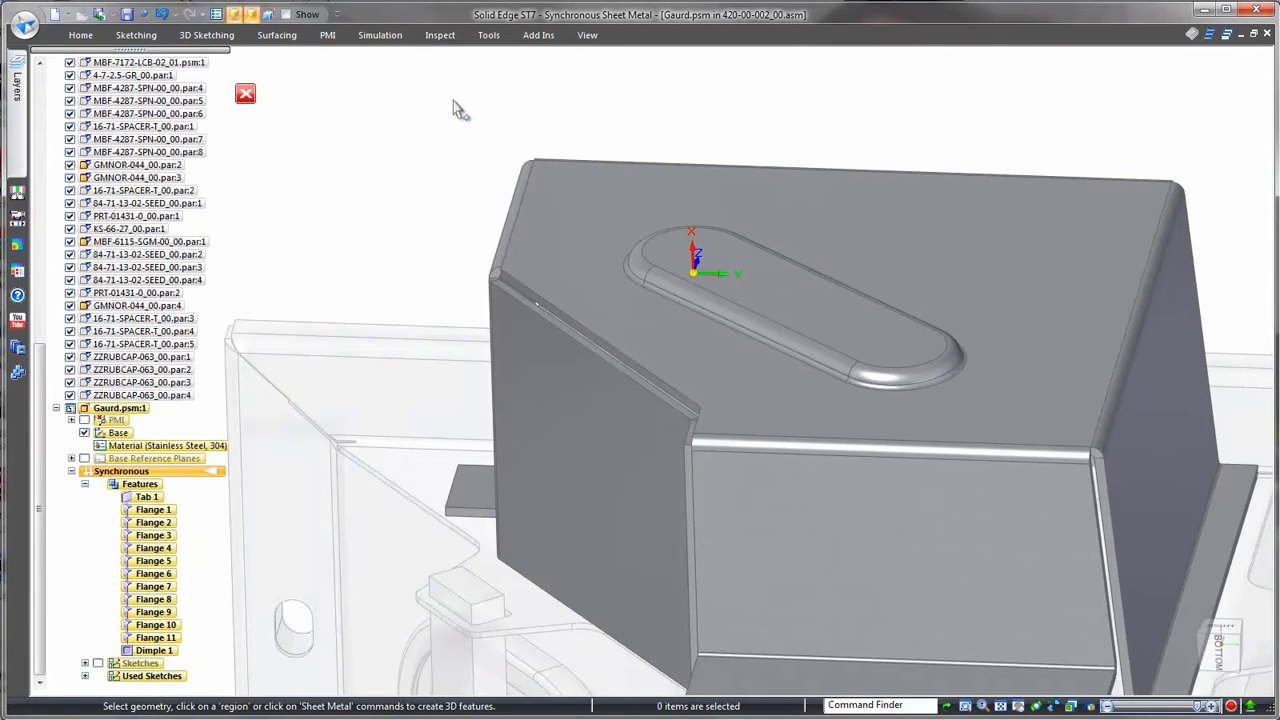
Create the guard's flat pattern, using its top face as the upward face and one of its edges for orientation.
click(488, 35)
click(120, 60)
click(790, 208)
click(789, 170)
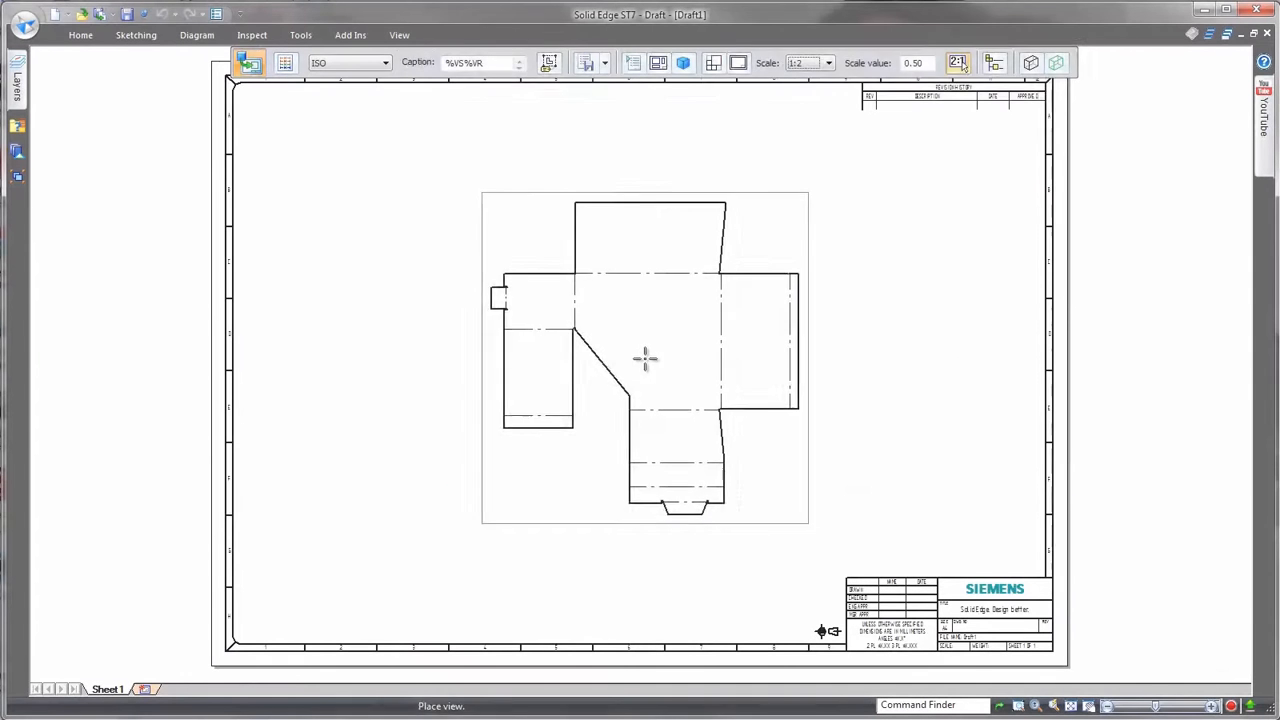
Place the flat pattern view on the draft sheet at 1:2 scale and add horizontal coordinate dimensions below it.
click(640, 356)
click(80, 35)
click(606, 95)
click(606, 129)
scroll(599, 542, up, 1)
scroll(599, 542, up, 3)
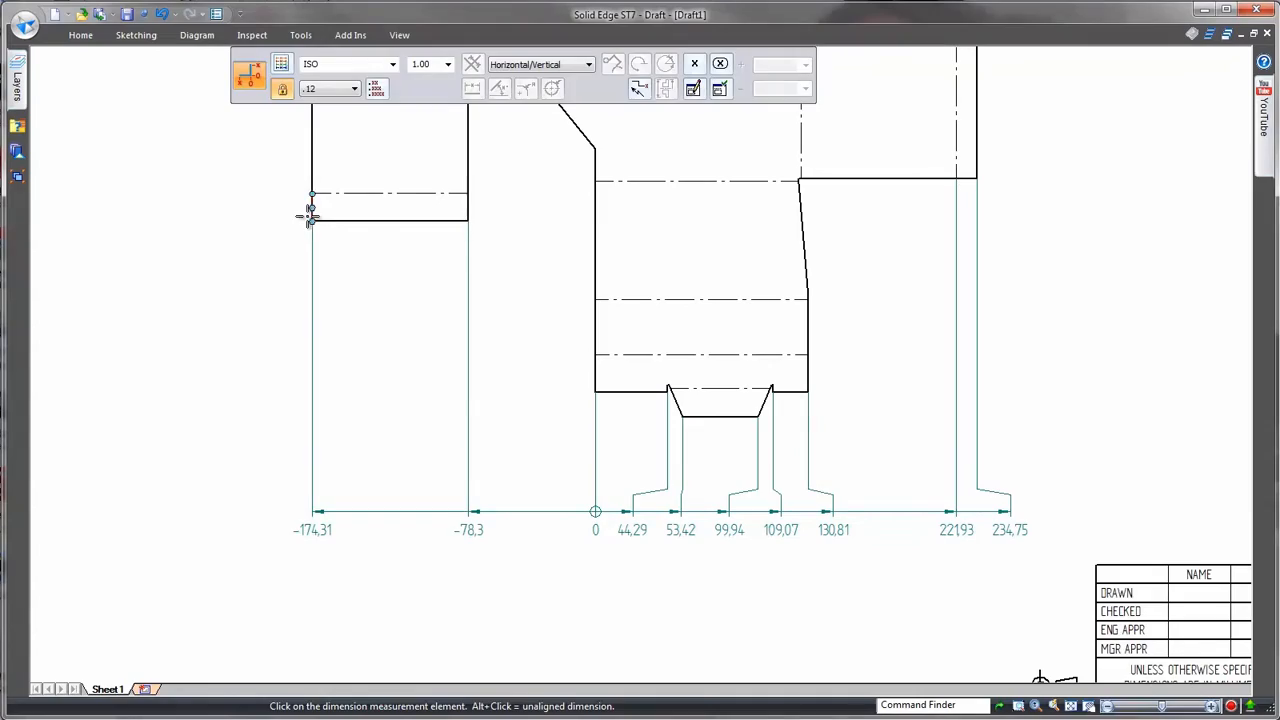
key(Escape)
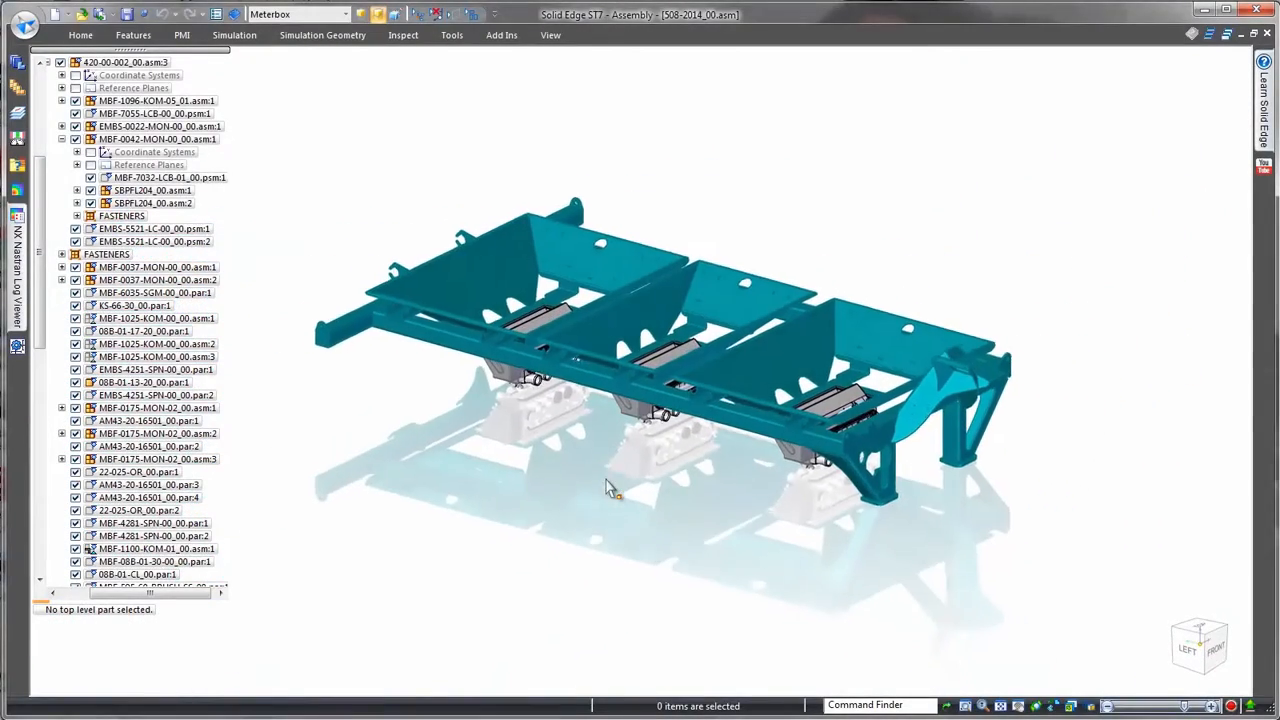
Apply the Hopper display configuration to the 508-2014_00 machine assembly.
click(357, 16)
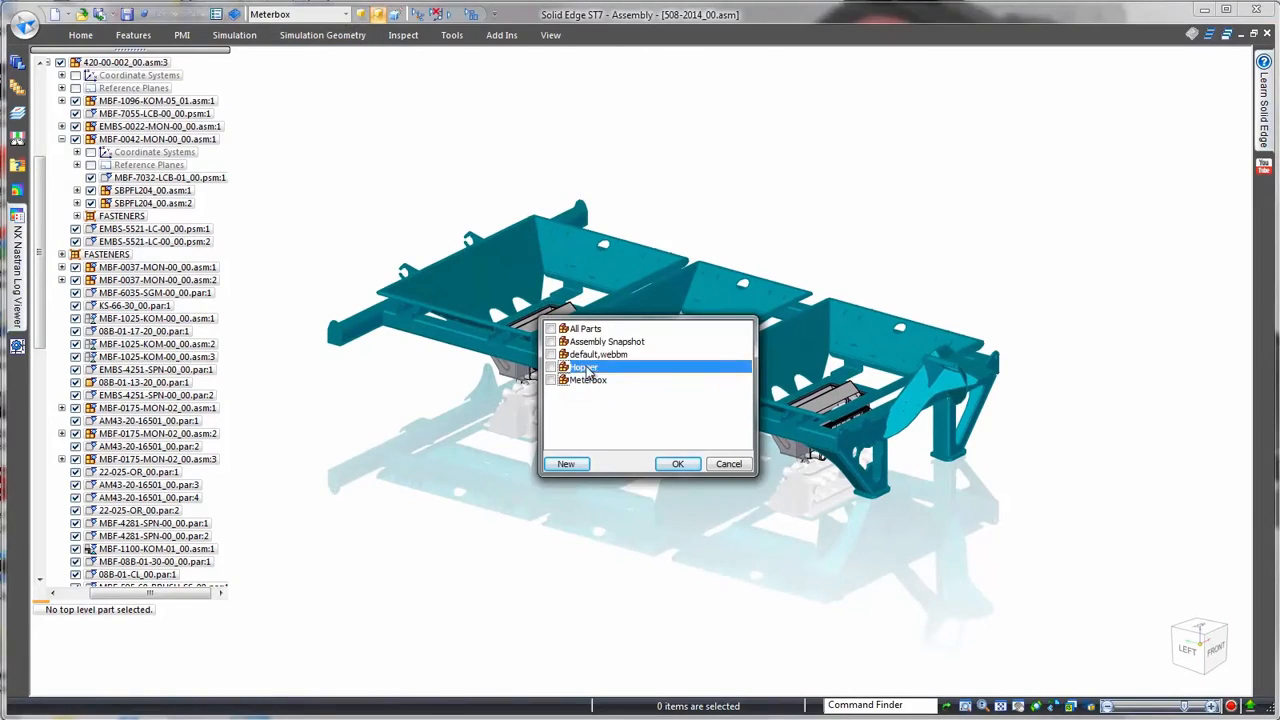
click(678, 465)
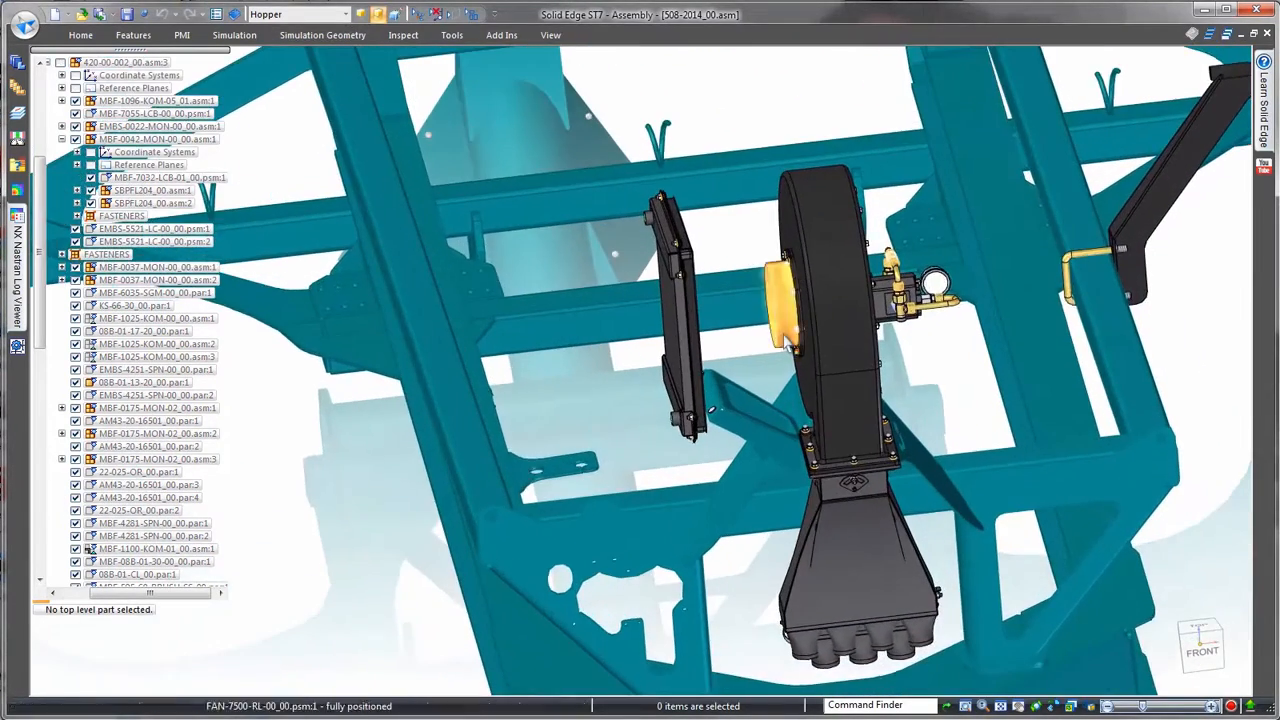
Edit the FAN-1006-KOM-00_00 fan subassembly in place and open its Fan Blower Duct part for editing.
right_click(797, 343)
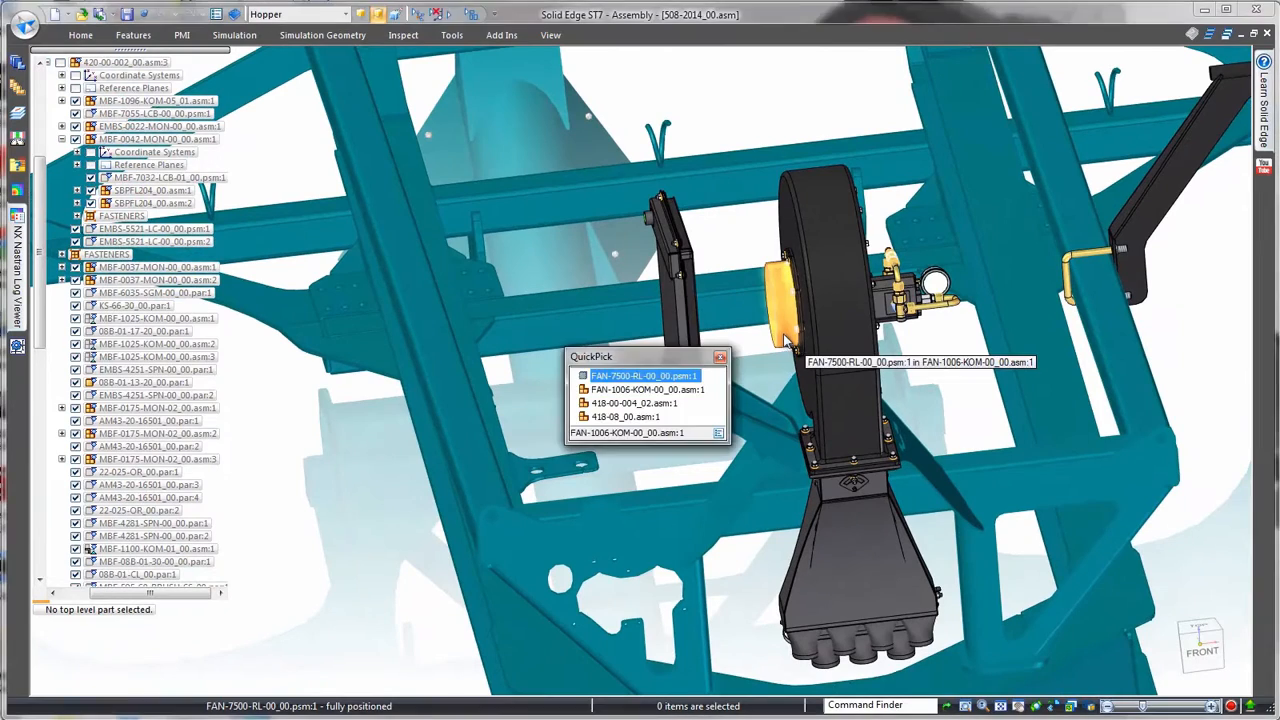
click(699, 391)
click(942, 405)
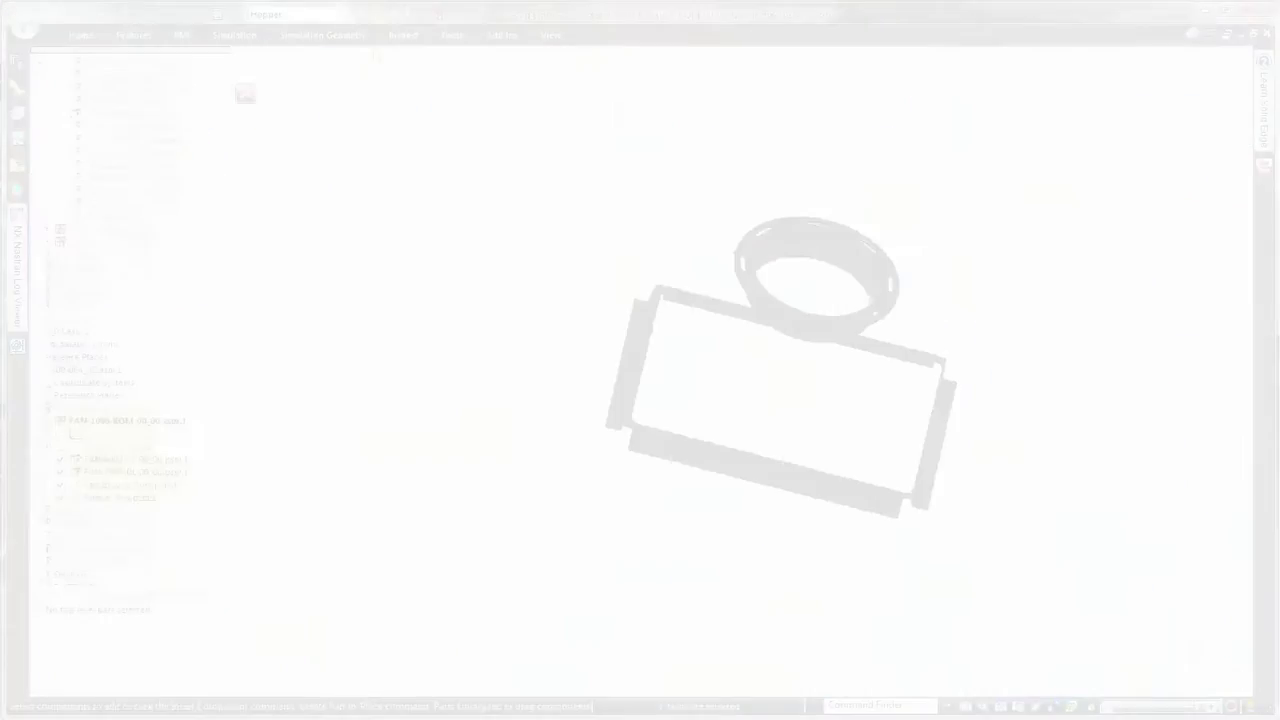
click(172, 484)
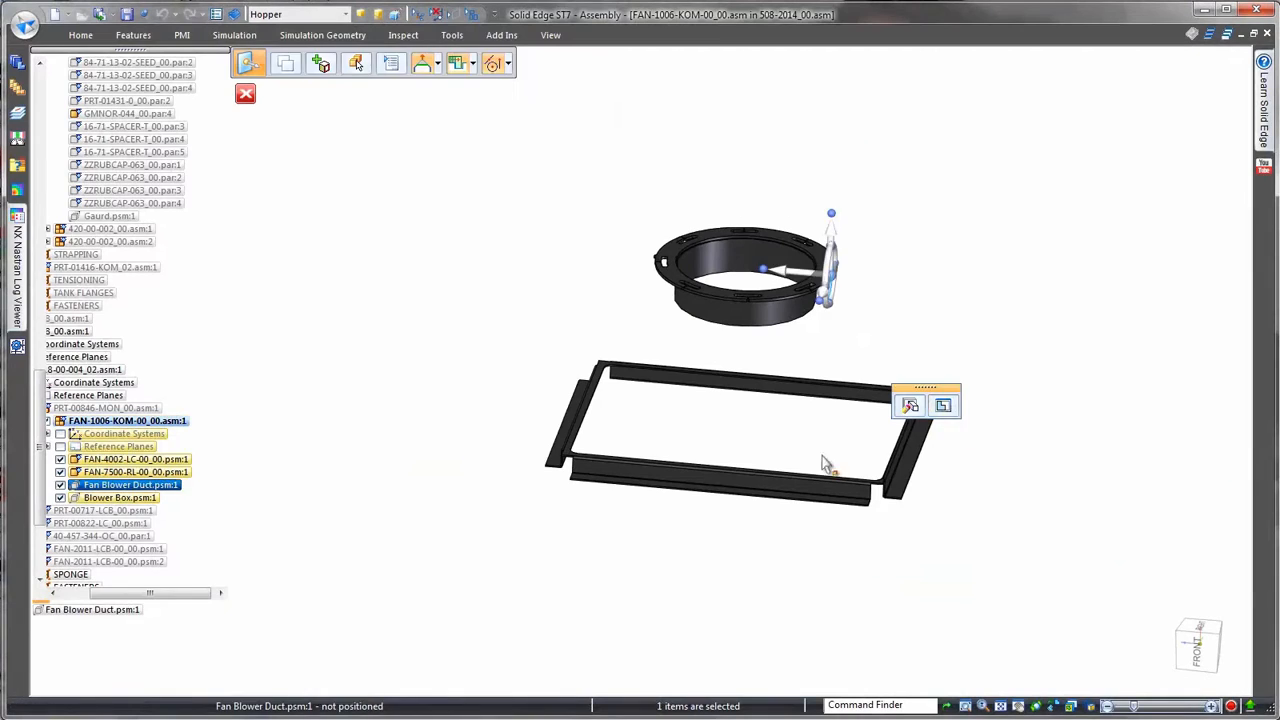
click(955, 420)
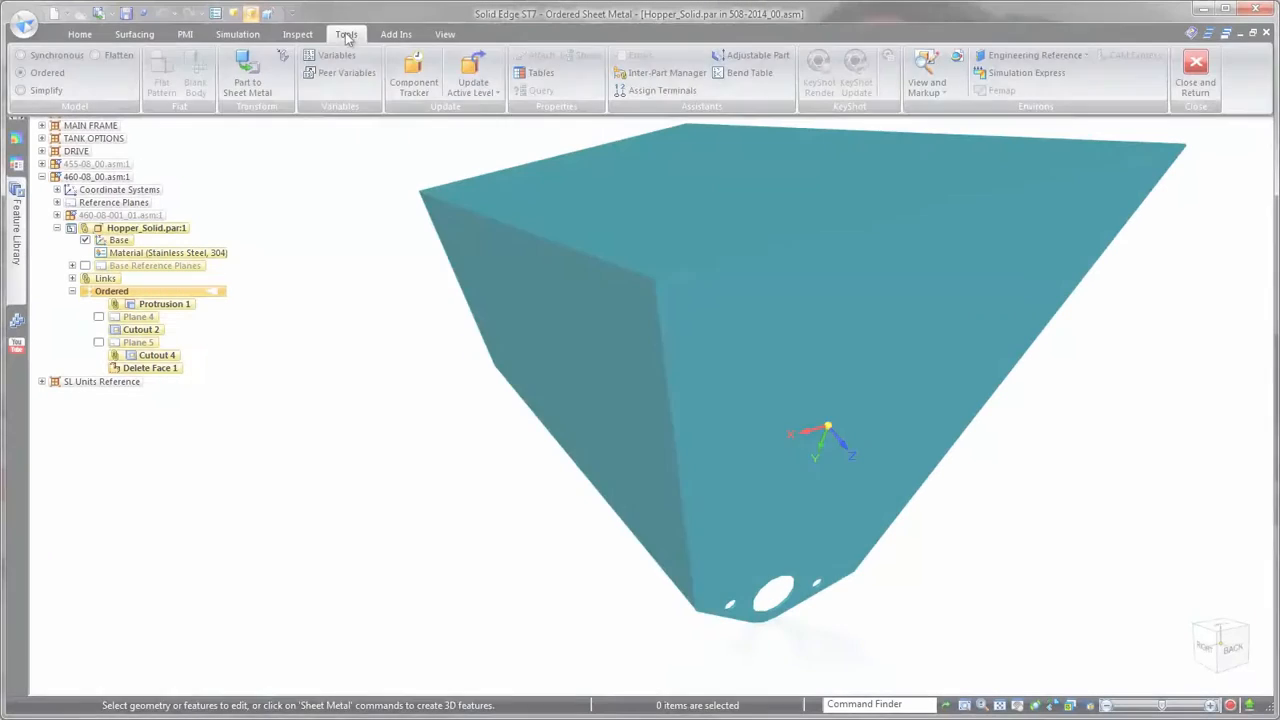
Convert the hopper solid to sheet metal with the default options, using the side wall as base face and bends along its two adjoining edges.
click(243, 72)
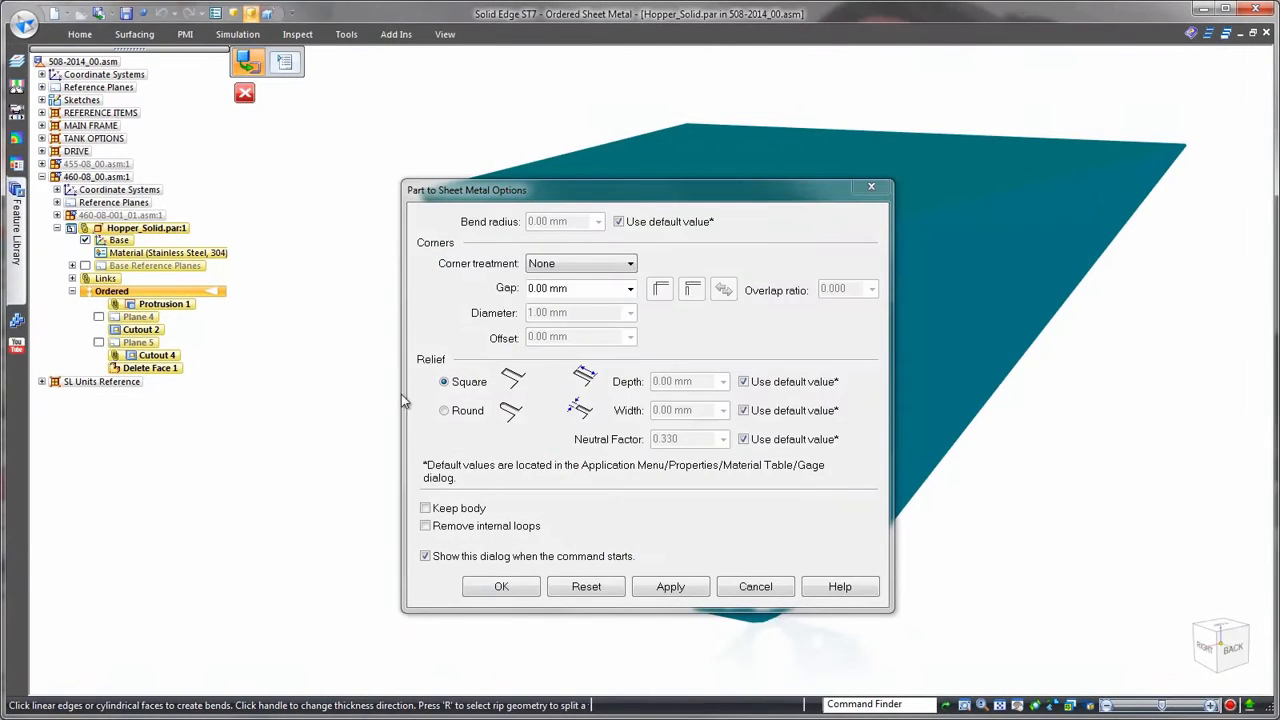
click(502, 587)
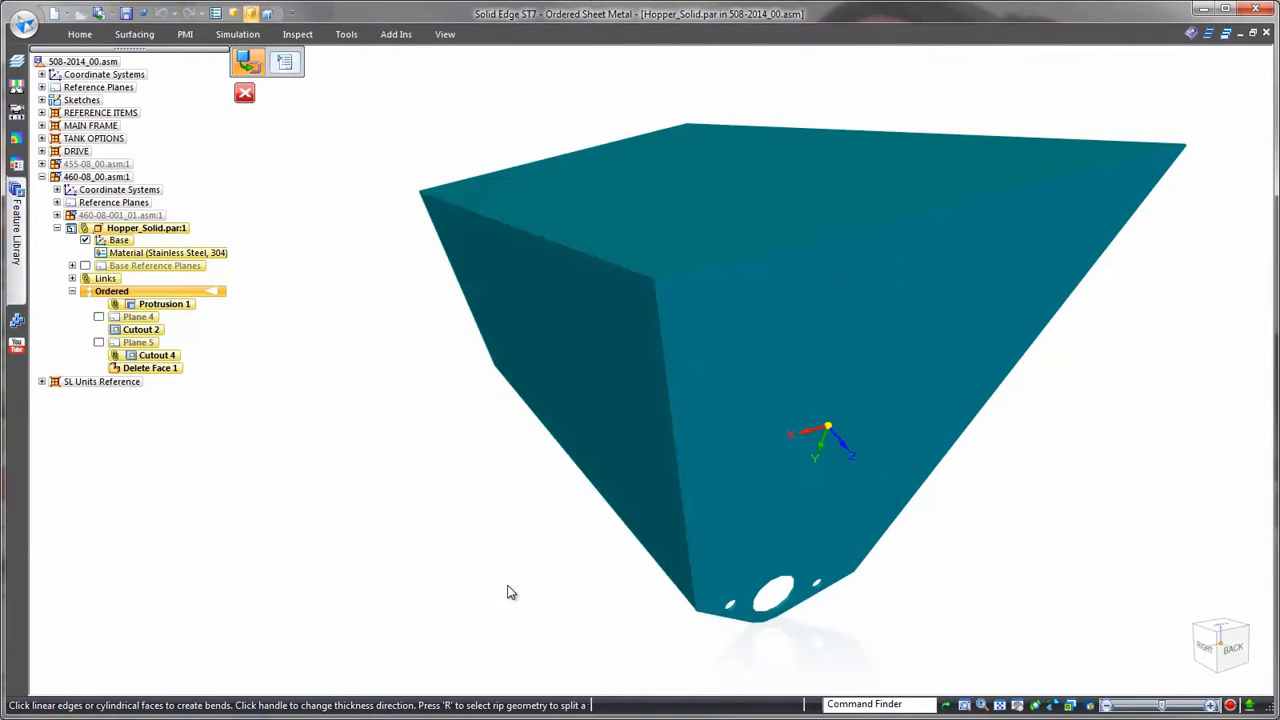
click(478, 320)
click(540, 396)
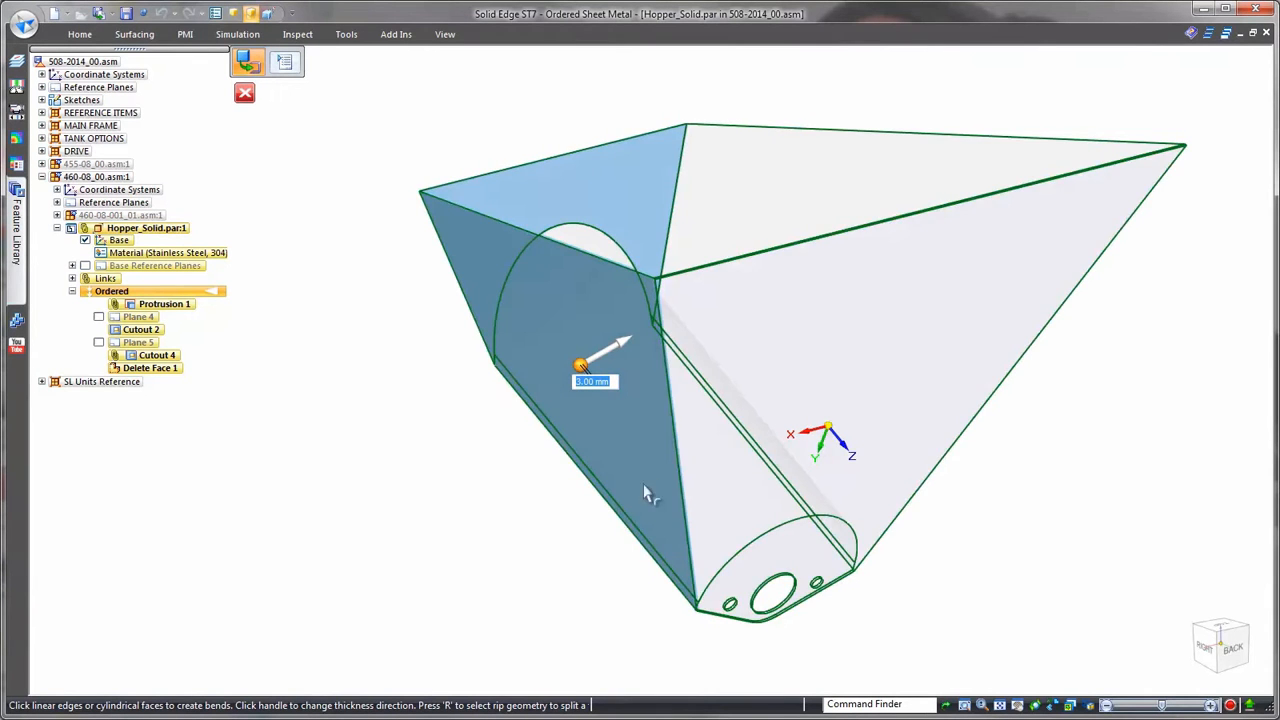
click(679, 472)
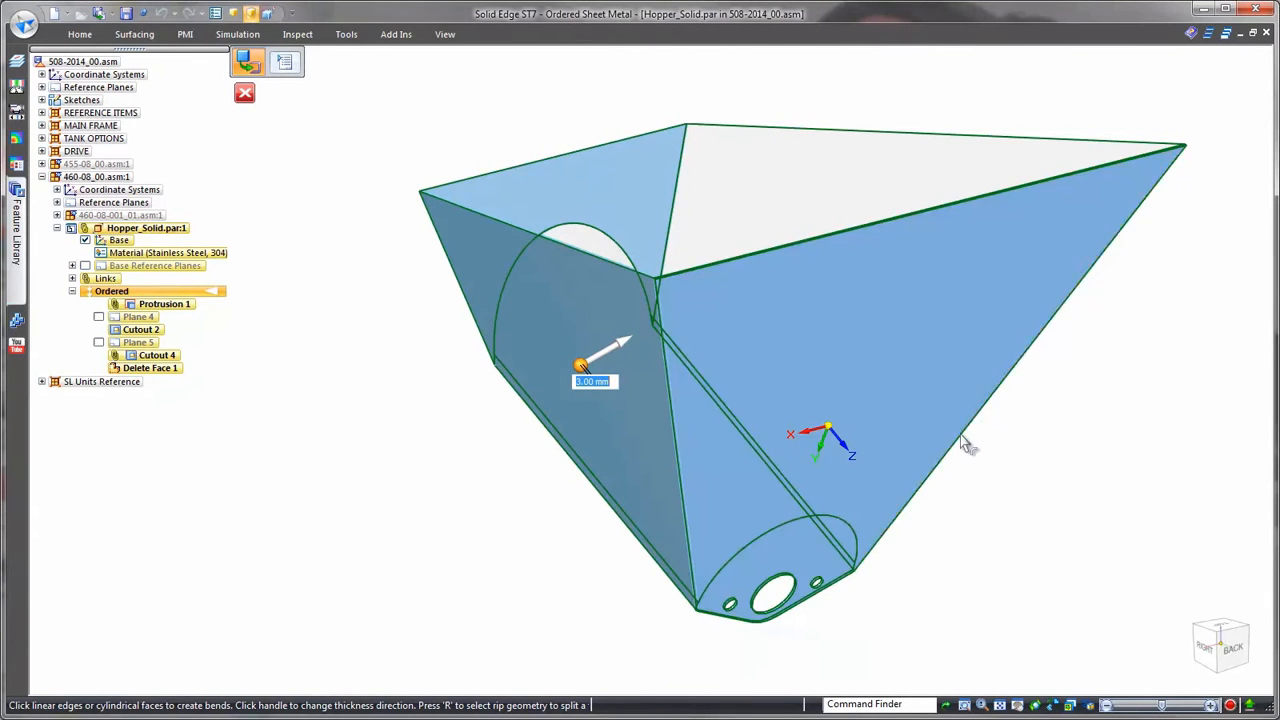
click(1063, 409)
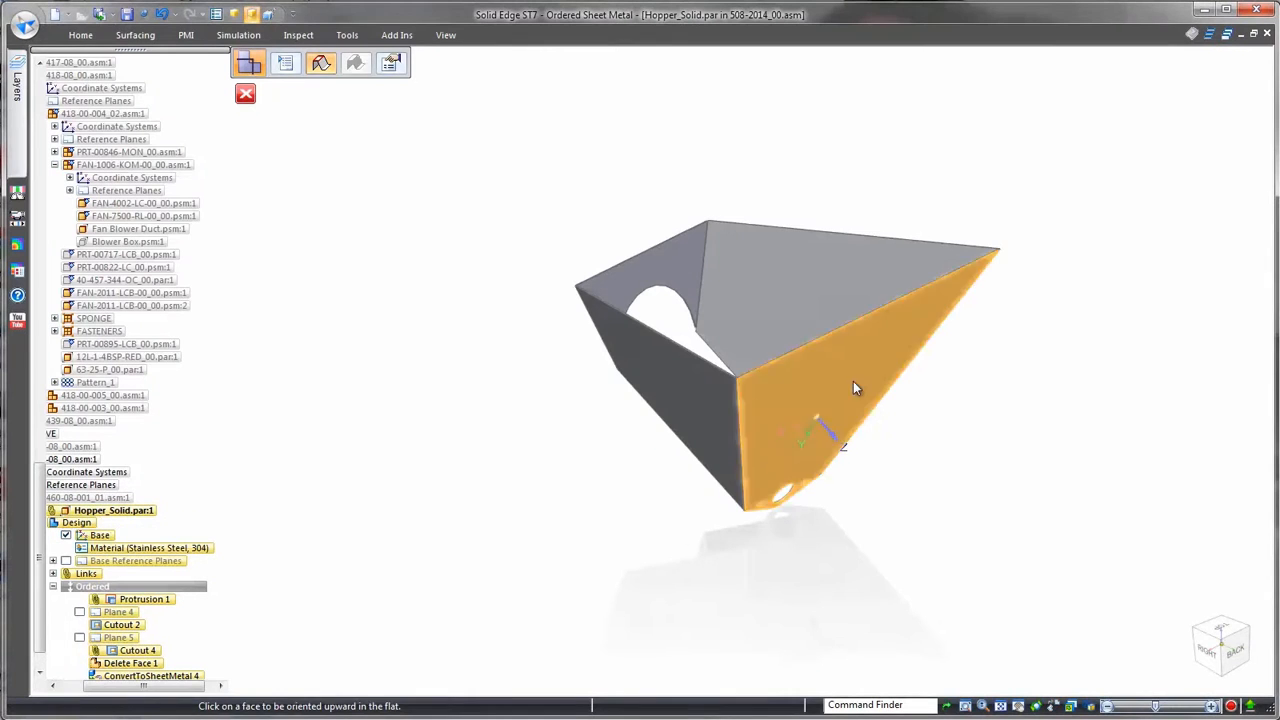
Flatten the converted hopper with its large end wall oriented upward, aligned to that wall's upper edge.
click(854, 382)
click(839, 329)
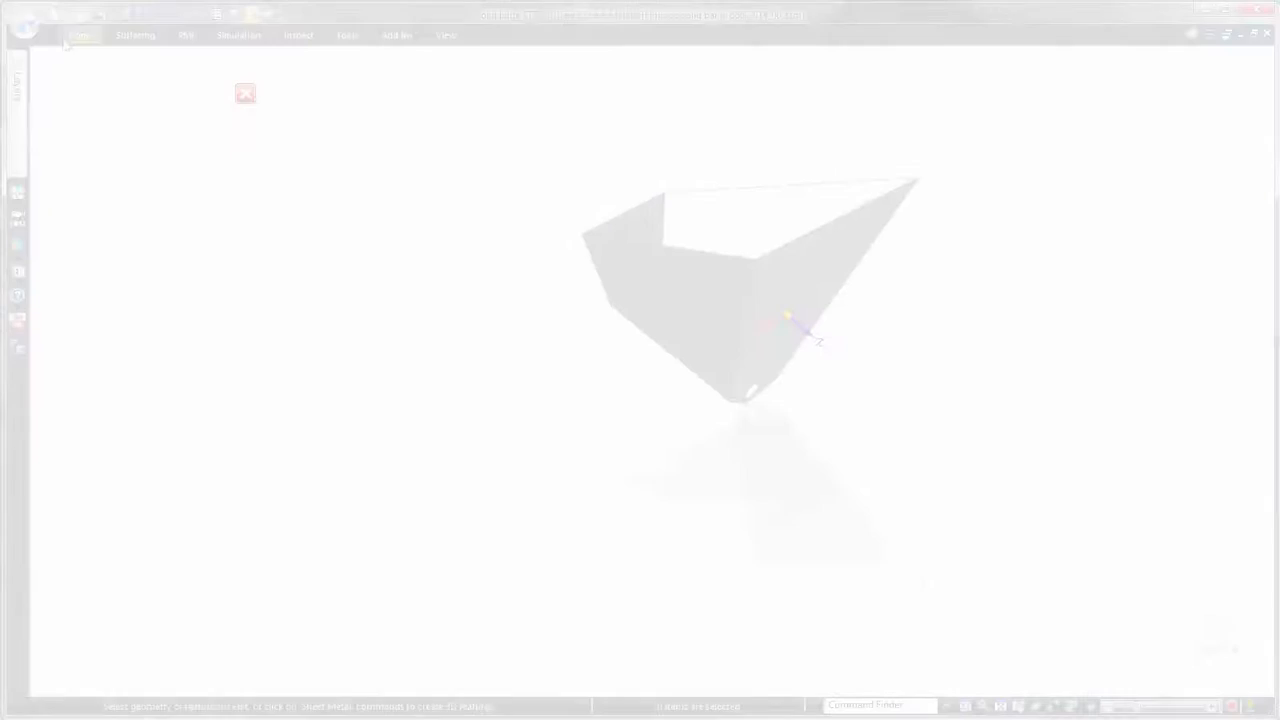
Save the hopper's flat pattern as a DXF file, reviewing the bend data and font mapping options.
click(25, 25)
mouse_move(70, 179)
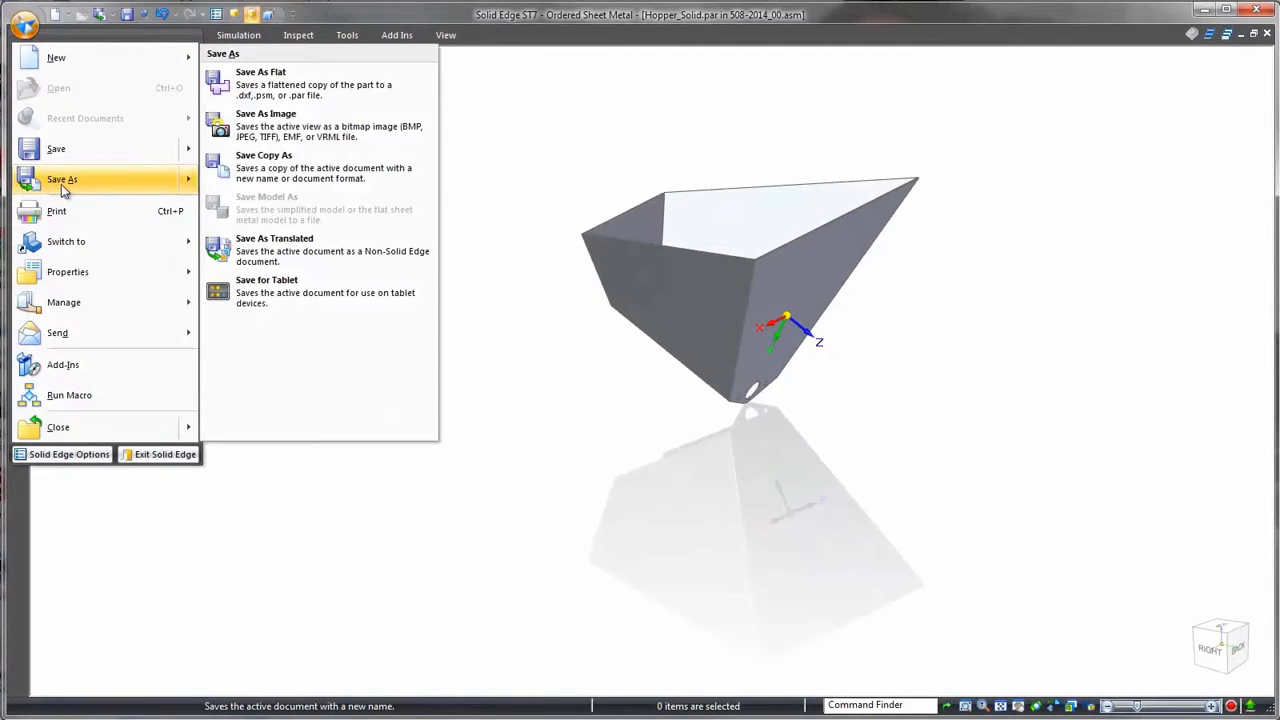
click(265, 78)
click(737, 544)
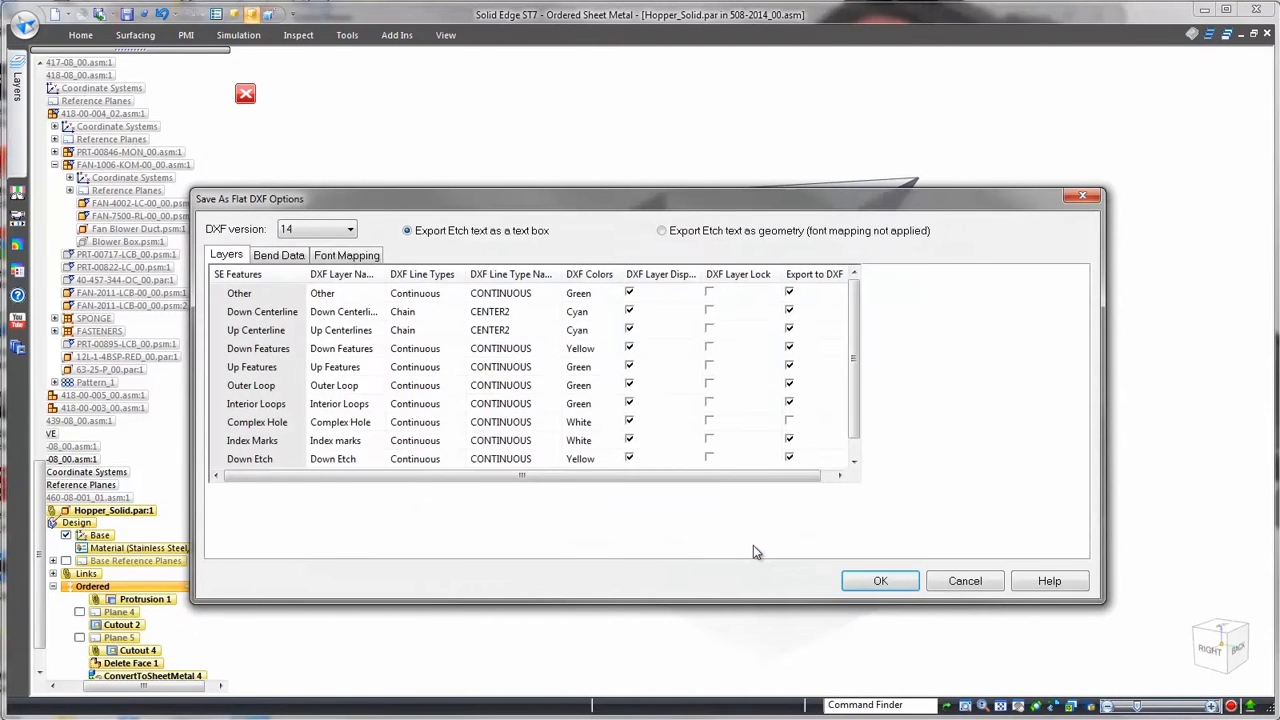
click(278, 255)
click(346, 256)
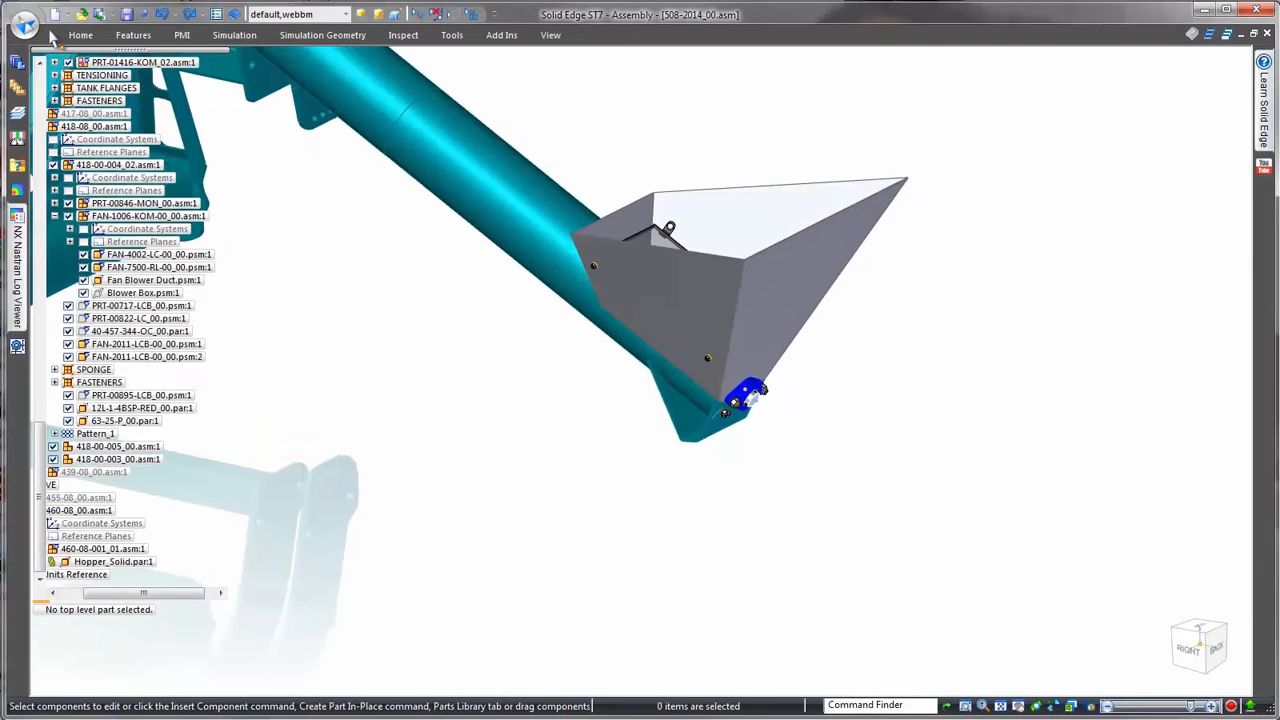
Open the exported Hopper_Solid flat pattern file using the ISO Draft.dft template.
click(25, 25)
click(55, 86)
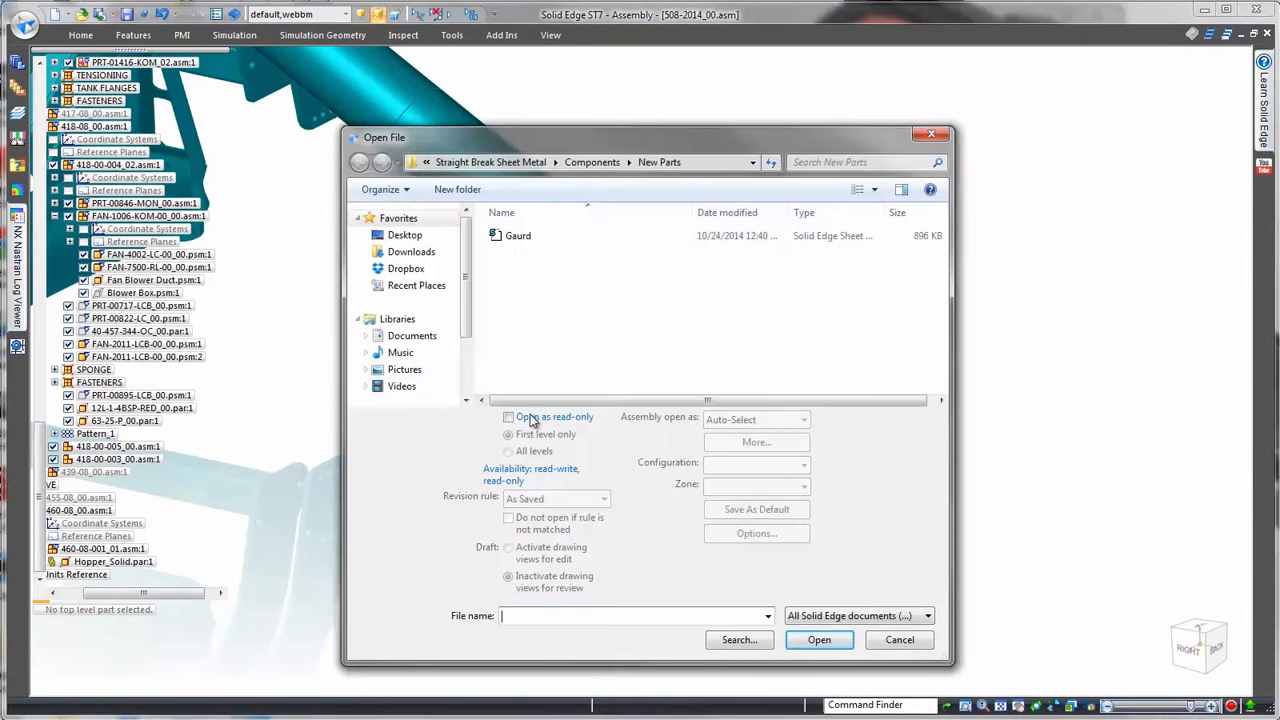
click(411, 335)
click(928, 615)
click(850, 575)
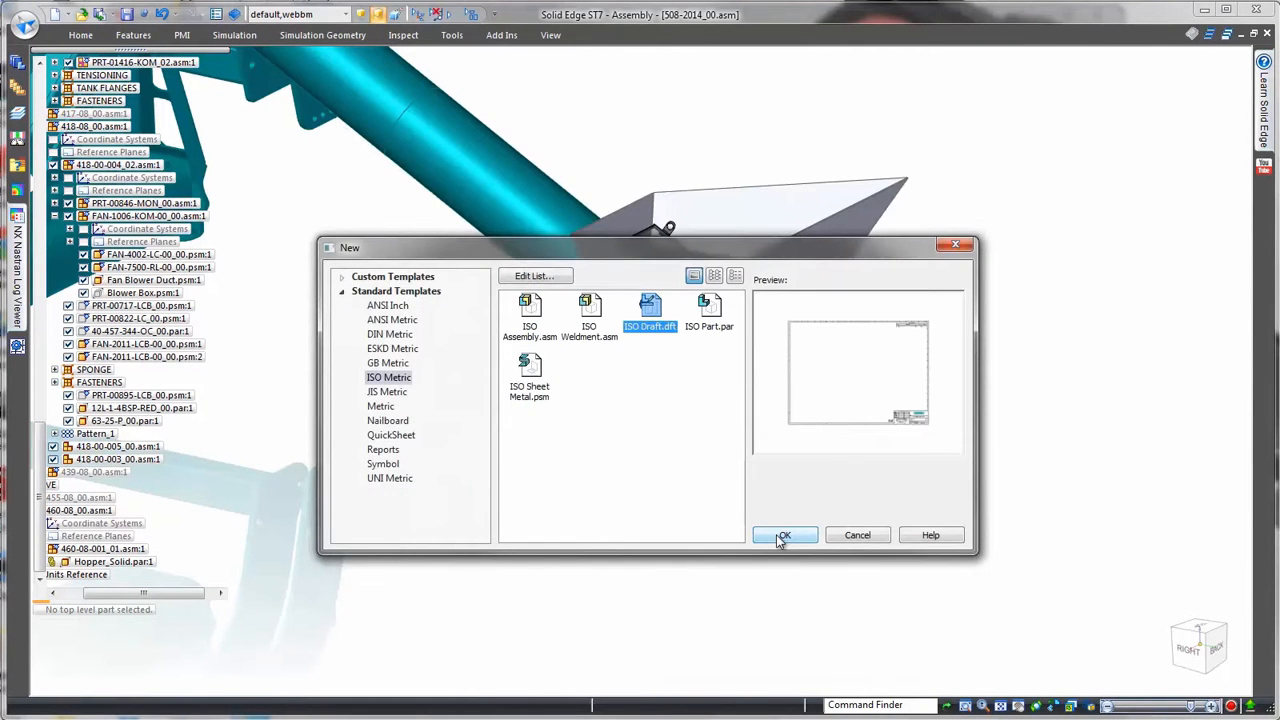
click(783, 536)
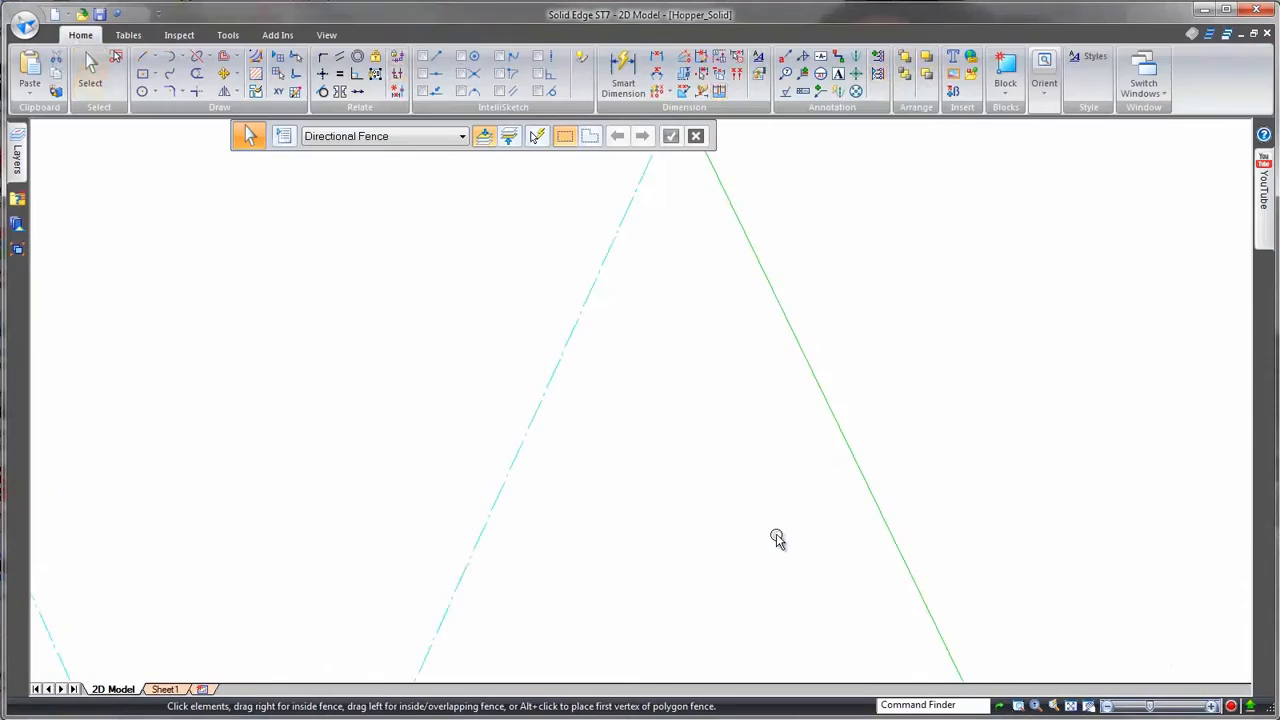